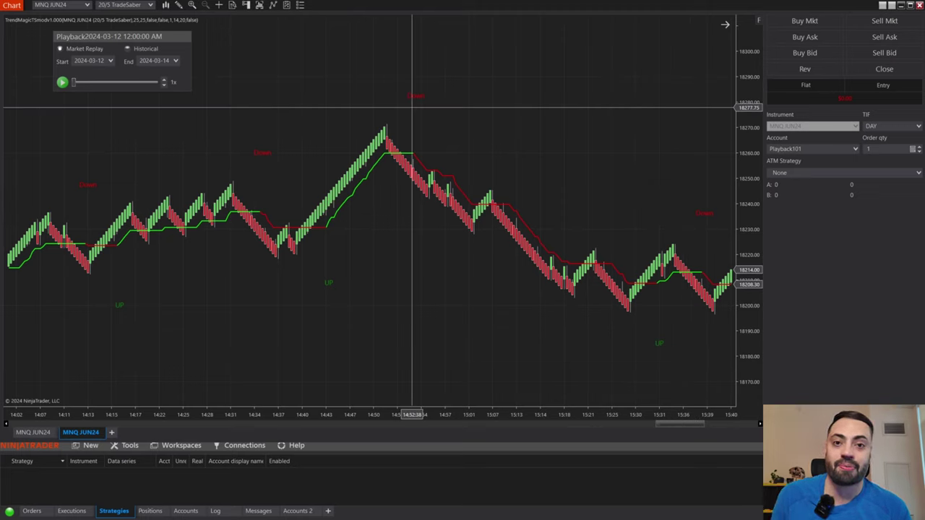
- Try selecting the top Down label, the green UP label, the trend line and the price bars
click(416, 95)
drag(416, 95, 263, 149)
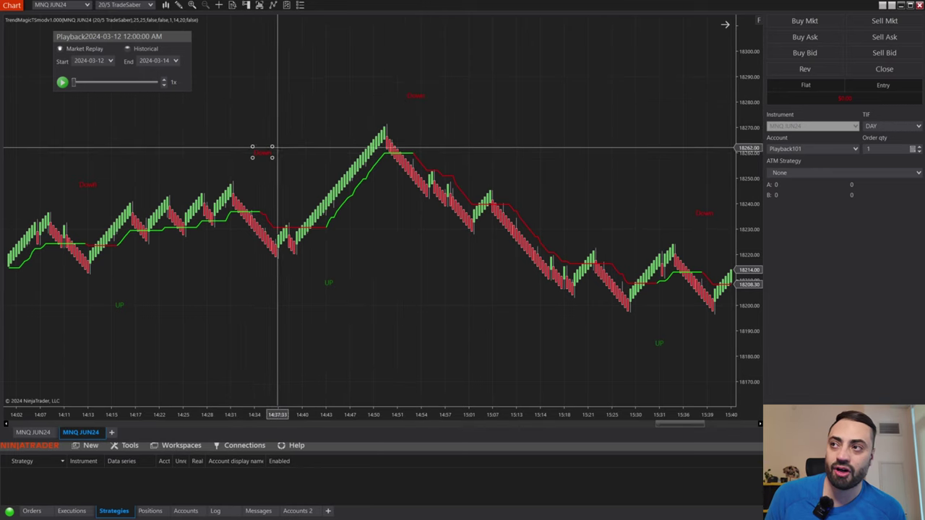
click(413, 95)
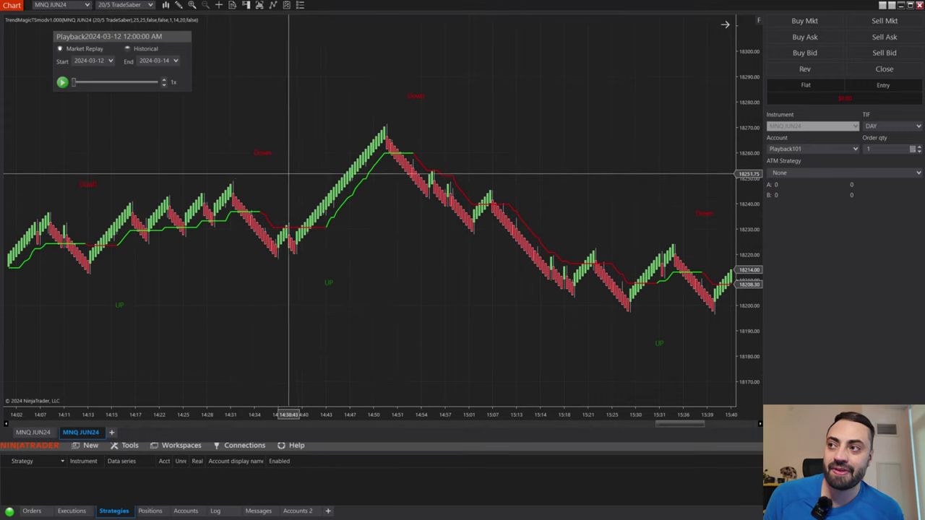
click(262, 154)
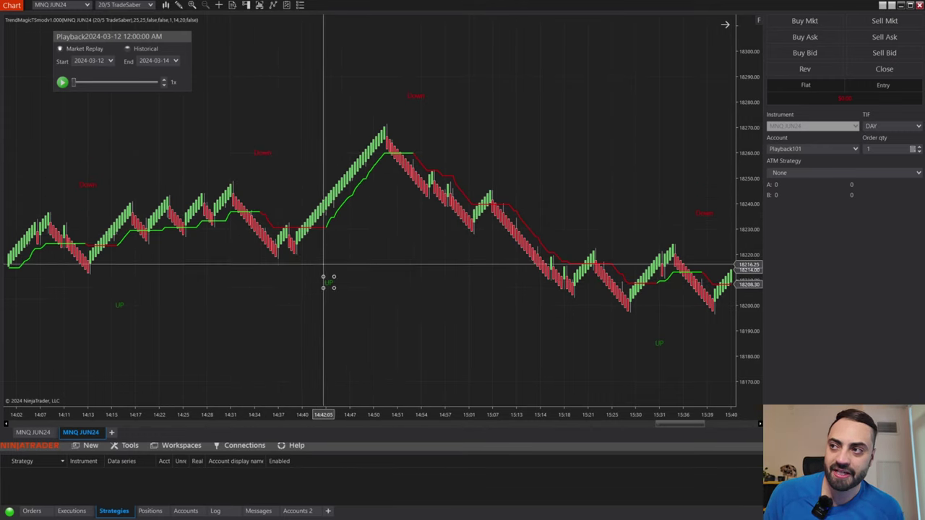
click(253, 207)
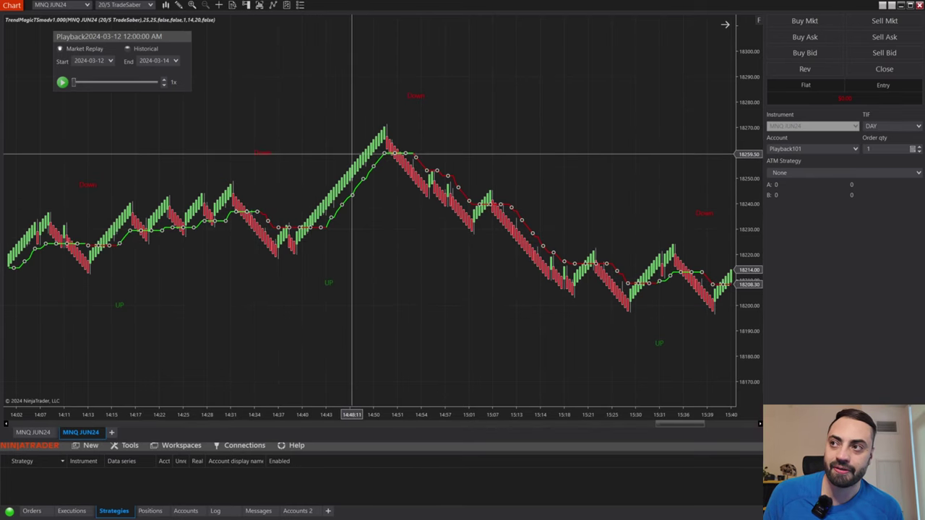
click(354, 176)
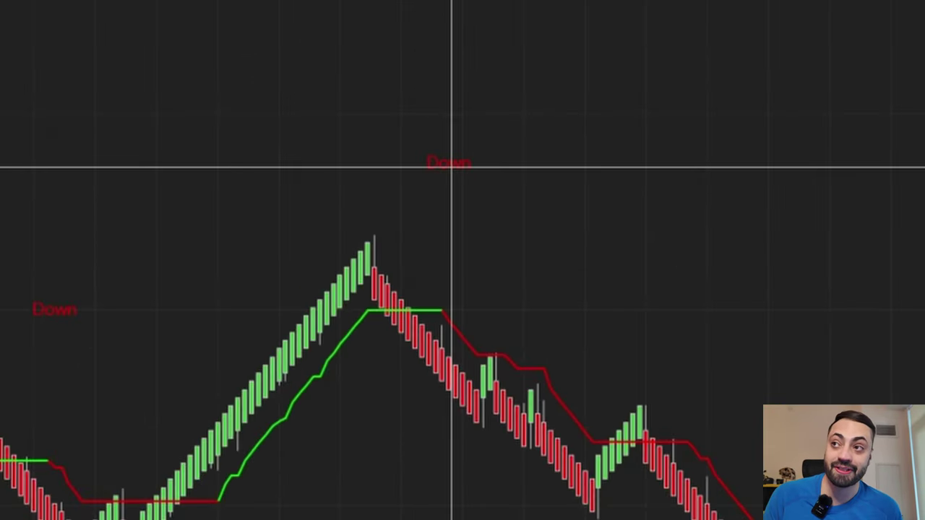
- Open the Properties of the Down label above the peak and move the dialog aside
click(453, 167)
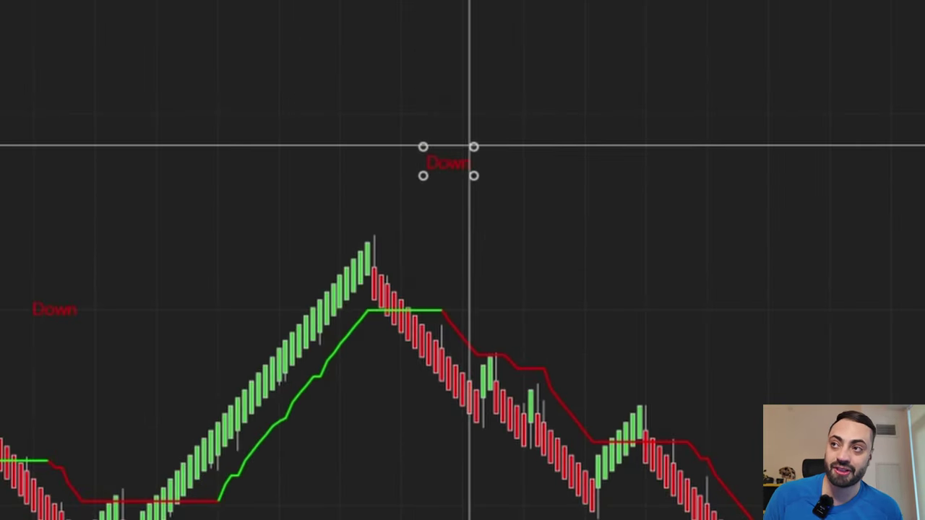
right_click(453, 172)
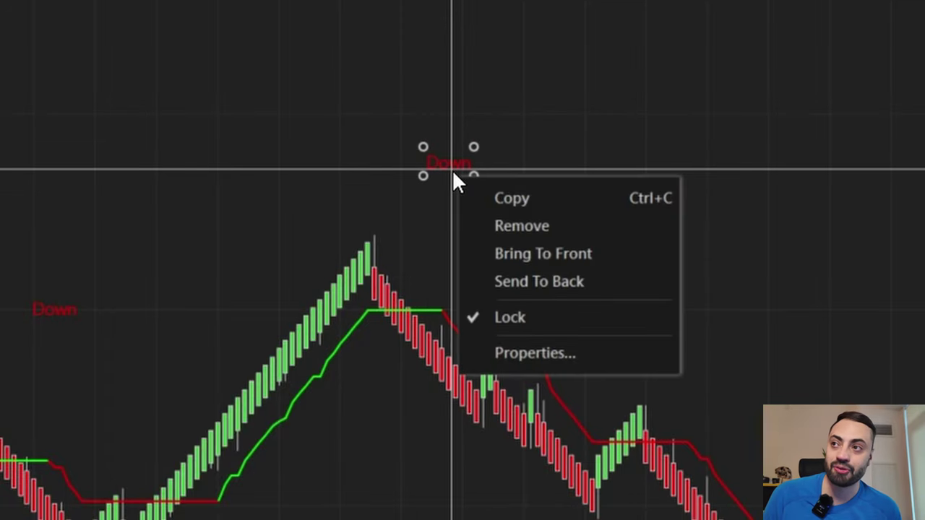
click(568, 354)
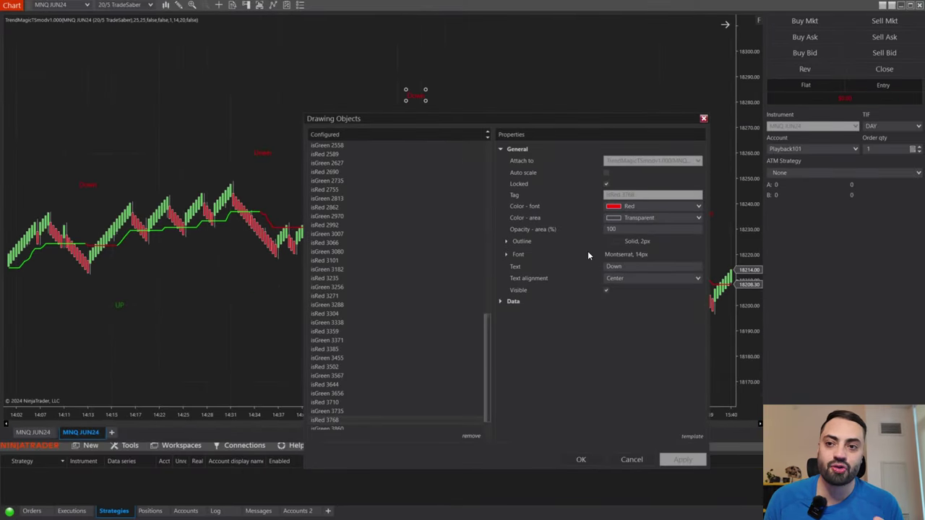
drag(581, 117, 472, 70)
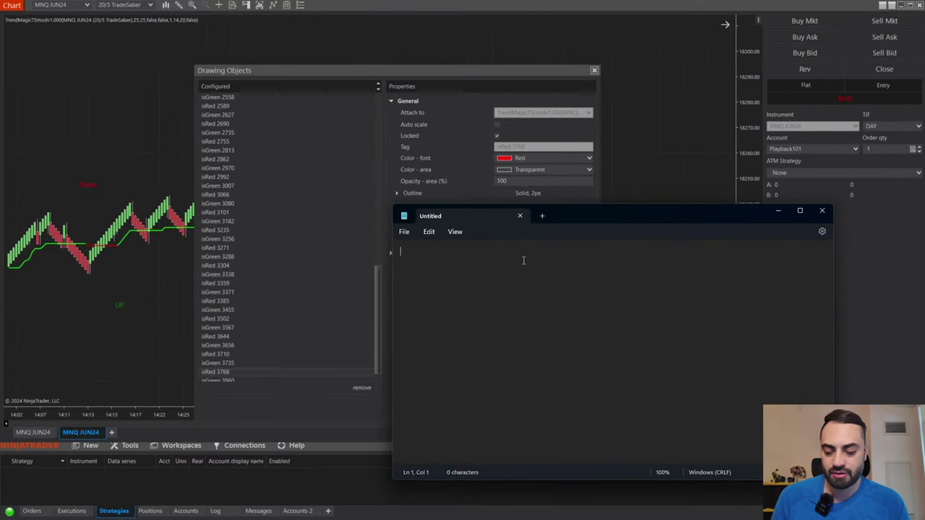
- Write isRed and isGreen on separate Notepad lines, checking the UP label's tag, then return to NinjaTrader
text(isRed)
click(223, 378)
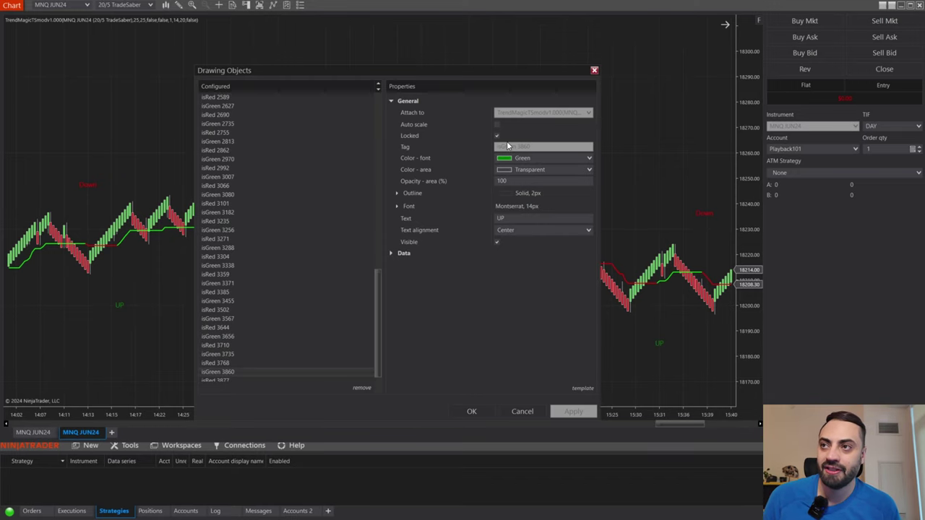
key(alt+Tab)
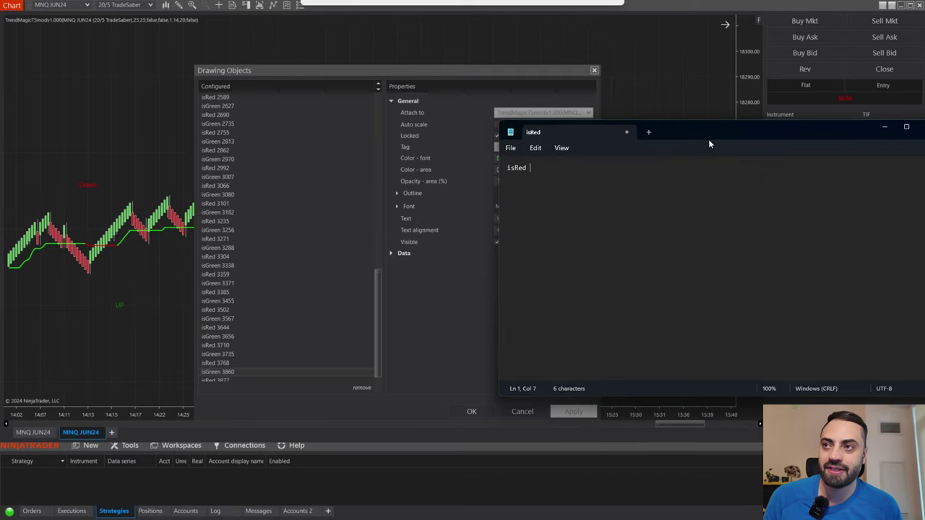
drag(709, 141, 512, 202)
key(Return)
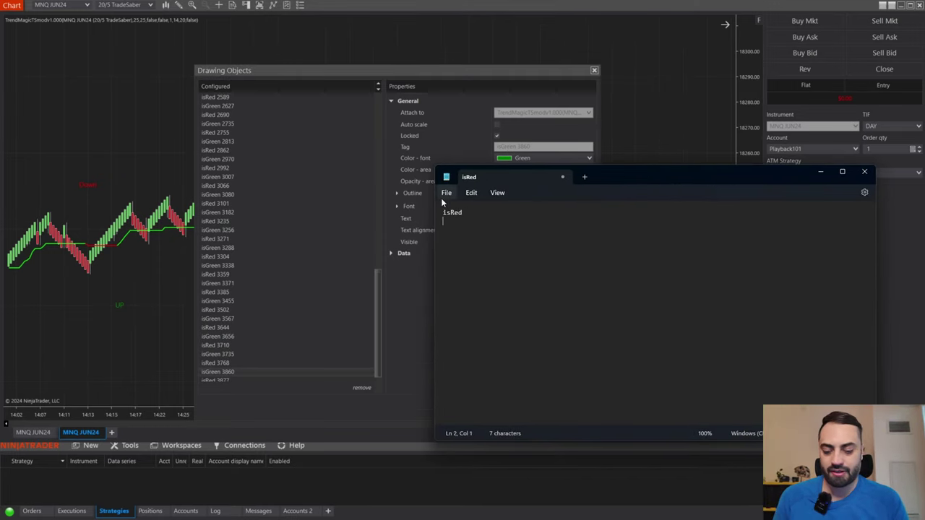
text(isGreen)
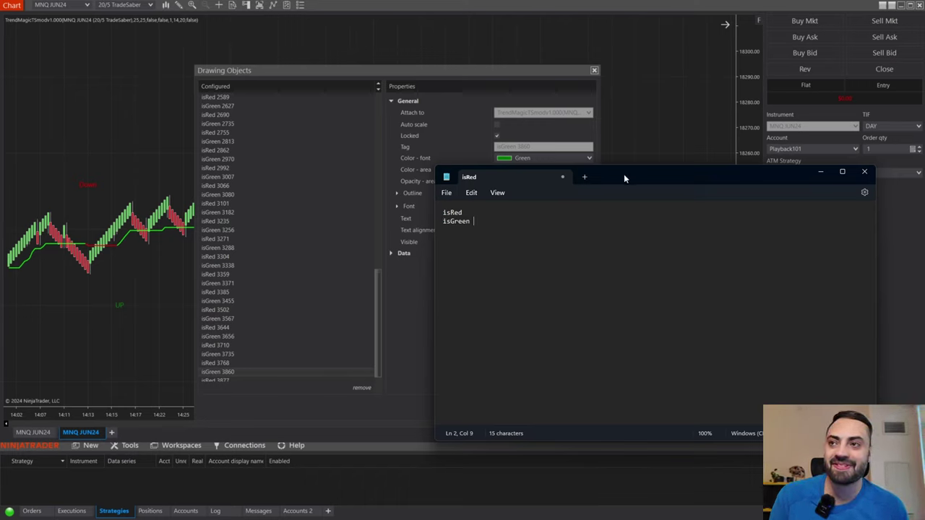
key(alt+Tab)
- Add the PredatorXOrderEntry strategy from TradeSaberPredator to the chart and enable Custom Signals
click(471, 411)
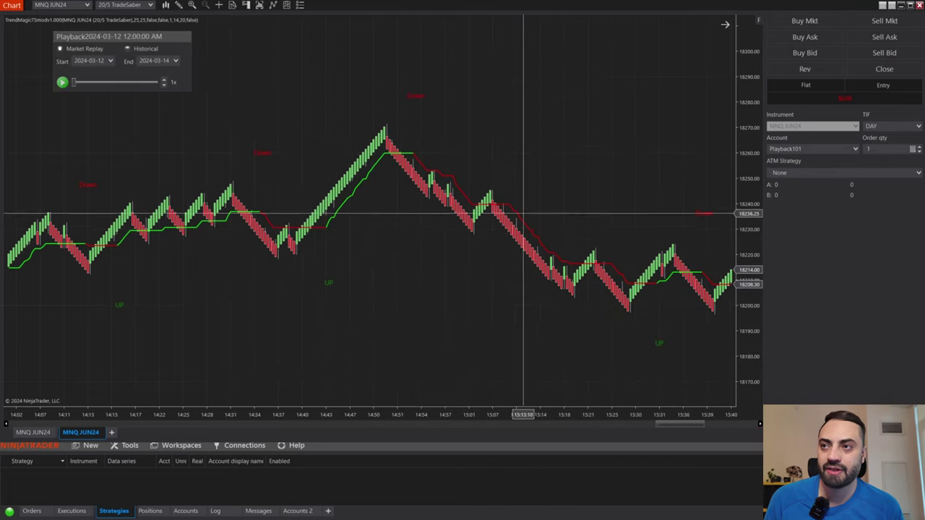
right_click(538, 138)
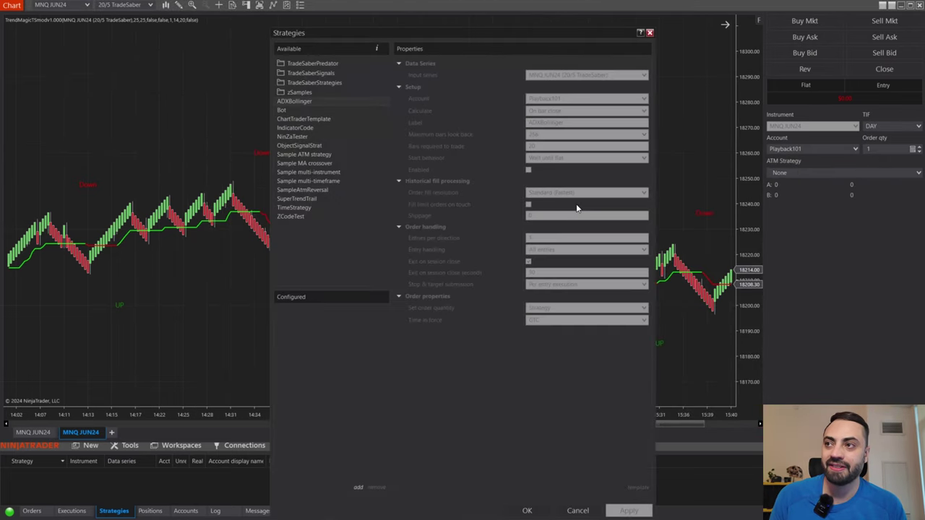
click(323, 63)
click(328, 73)
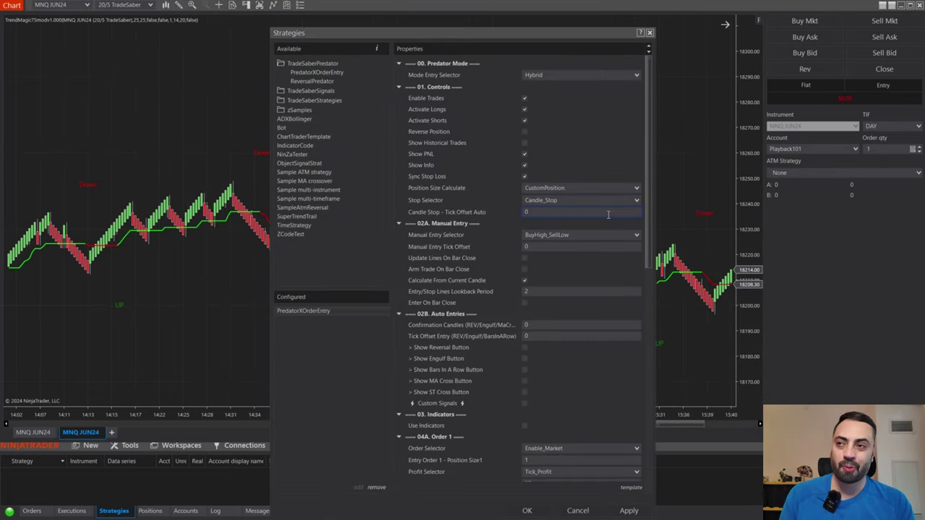
drag(649, 128, 652, 189)
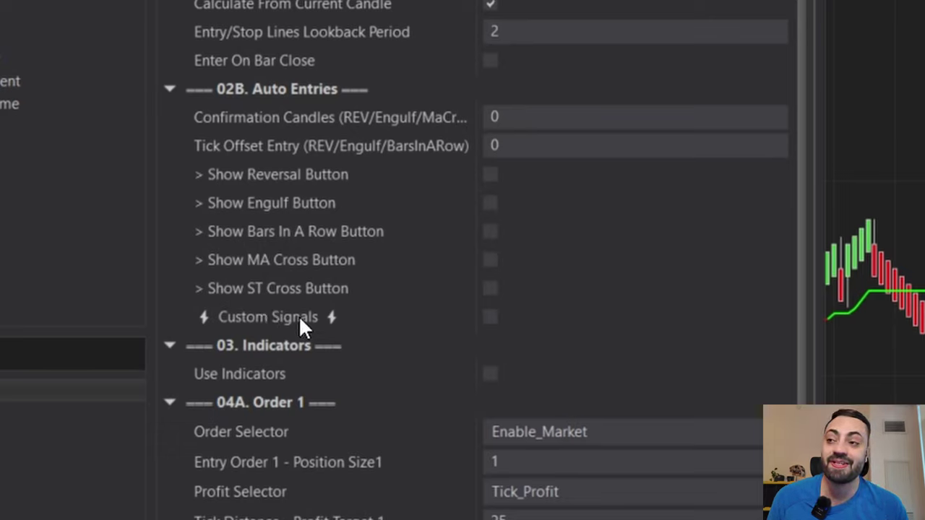
click(490, 318)
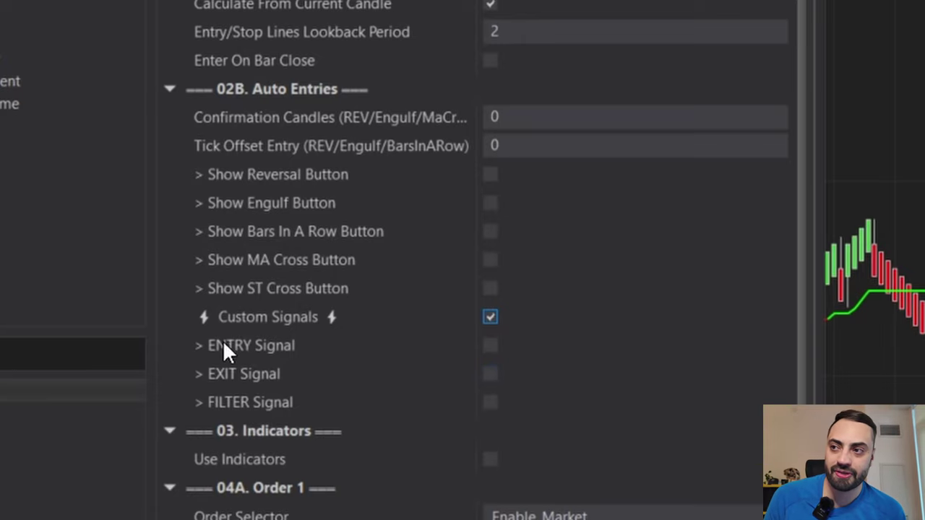
- Enable ENTRY Signal with long entry tag isGreen and short entry tag isRed
click(490, 346)
scroll(342, 361, down, 3)
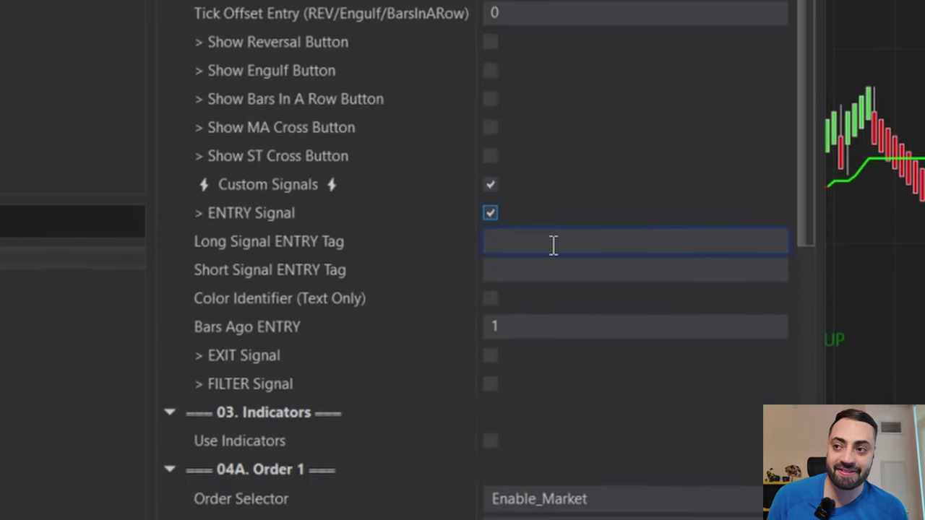
click(552, 244)
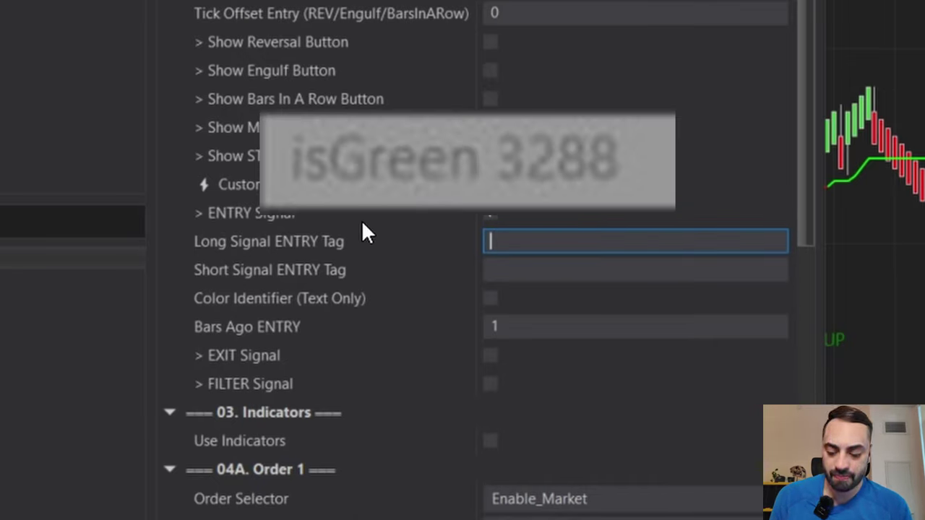
text(isGreen)
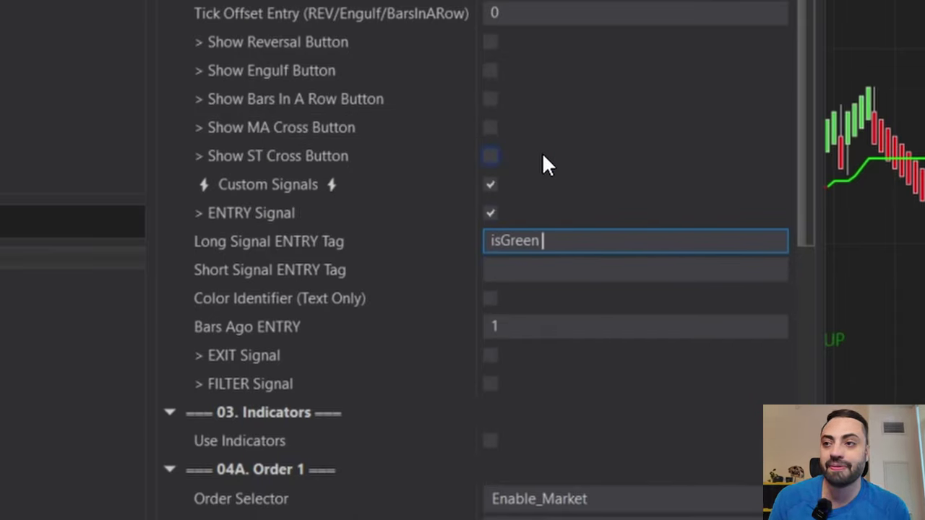
click(522, 266)
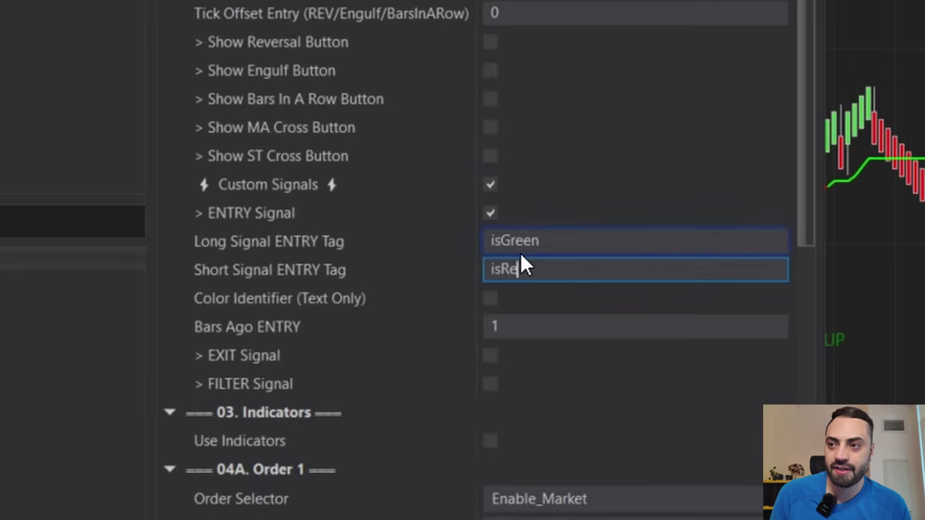
text(isRed)
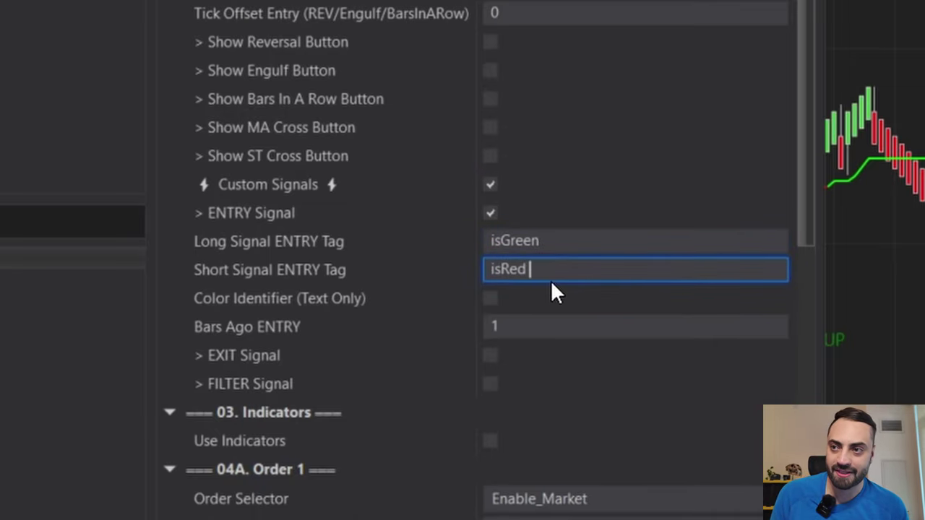
scroll(551, 290, down, 2)
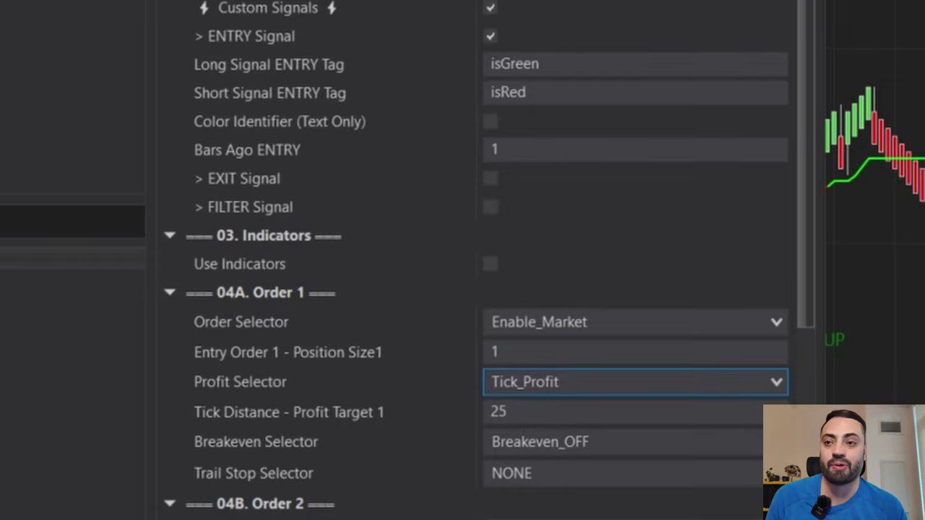
- Switch Order 1's Profit Selector to RR_Profit, with the RR Distance profit target at 2
scroll(741, 437, down, 1)
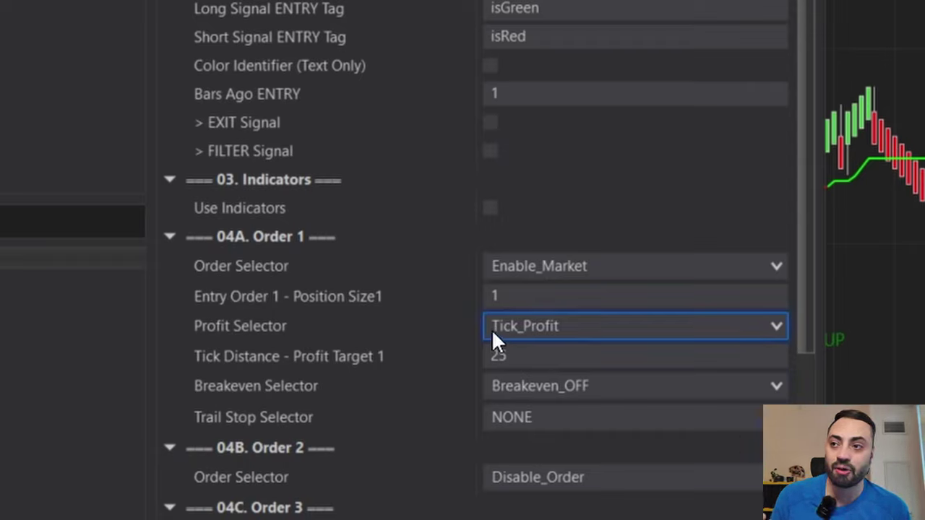
click(514, 326)
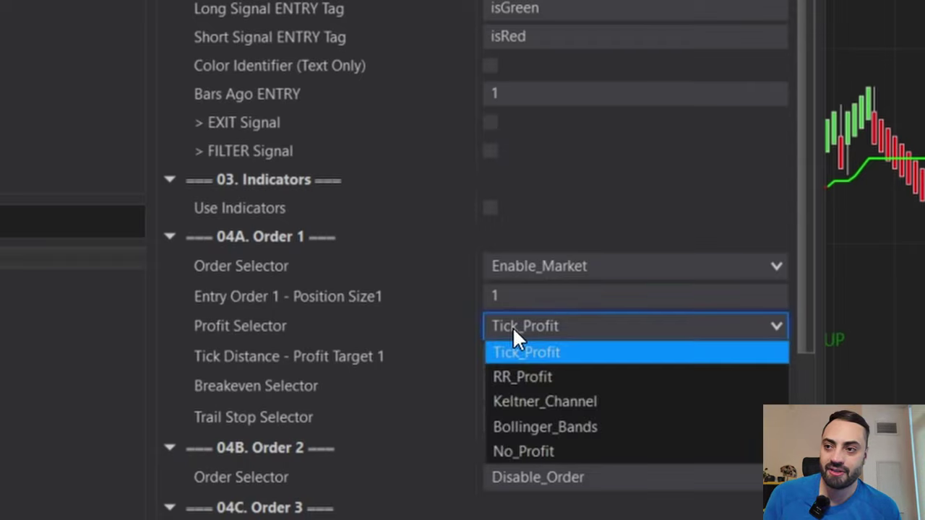
click(532, 352)
key(Down)
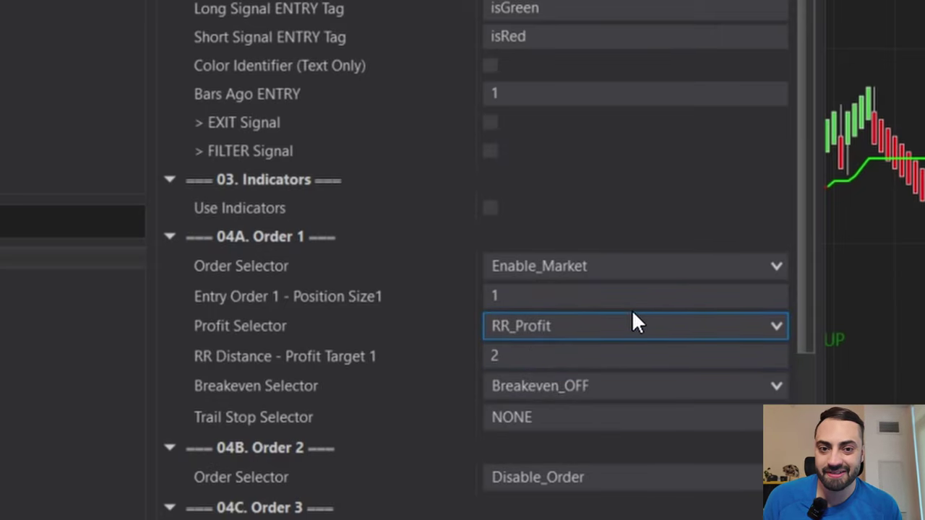
scroll(802, 137, up, 5)
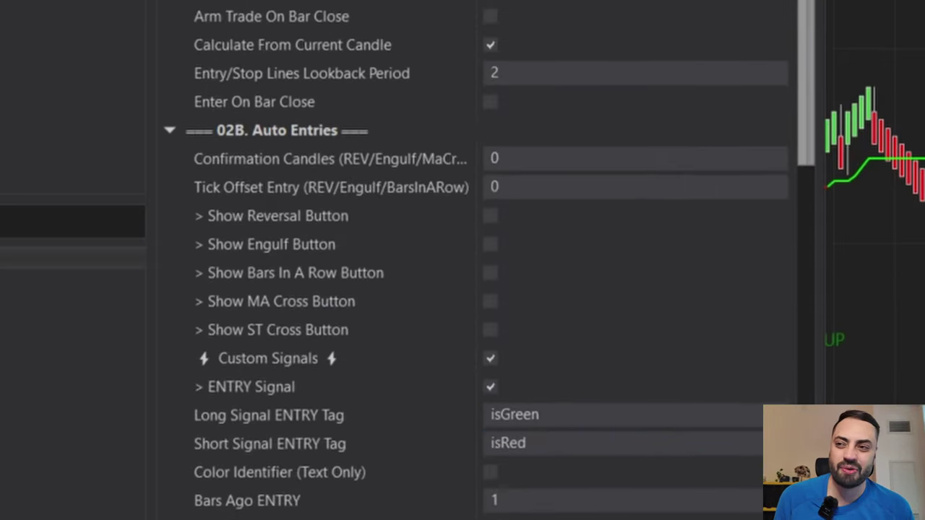
scroll(801, 138, down, 1)
- Tick Show Historical Trades in the Predator strategy properties
scroll(397, 235, up, 7)
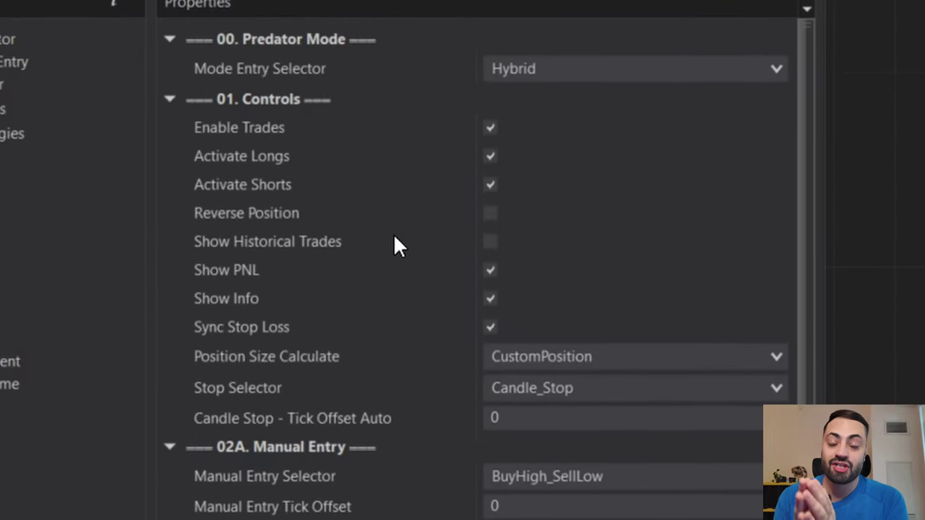
click(490, 246)
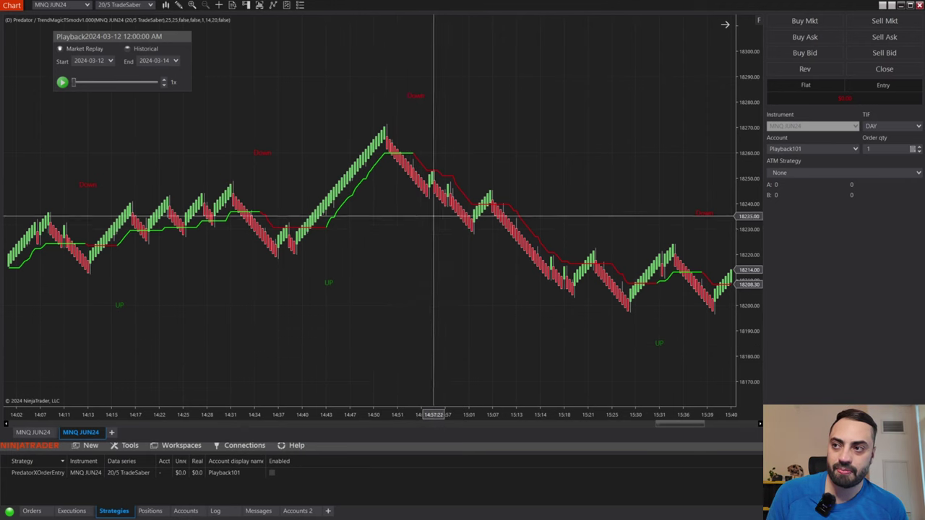
- Reload the chart's NinjaScript and tick Enabled for PredatorXOrderEntry
key(F5)
right_click(396, 234)
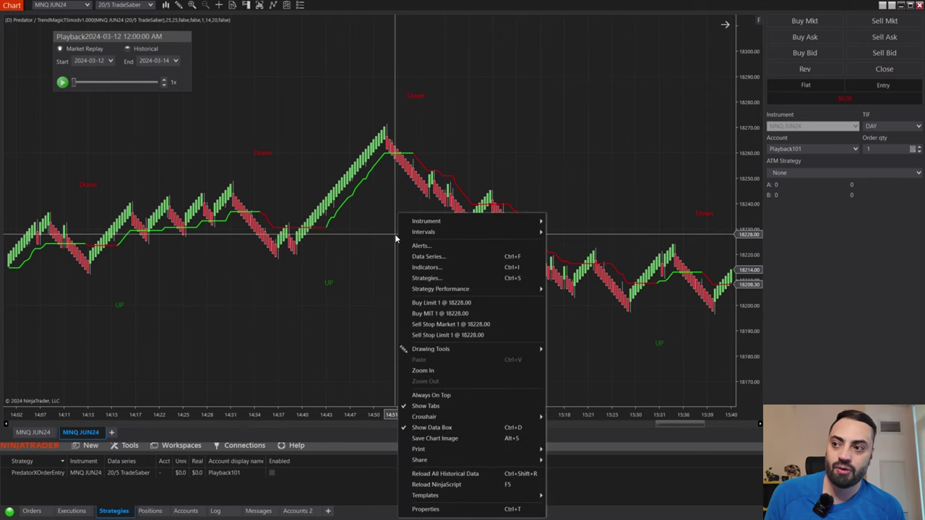
click(407, 389)
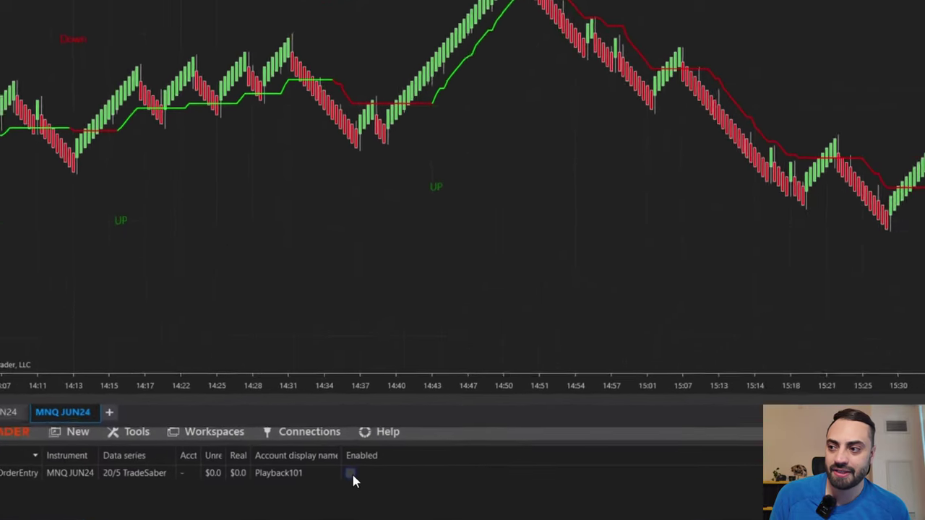
click(351, 475)
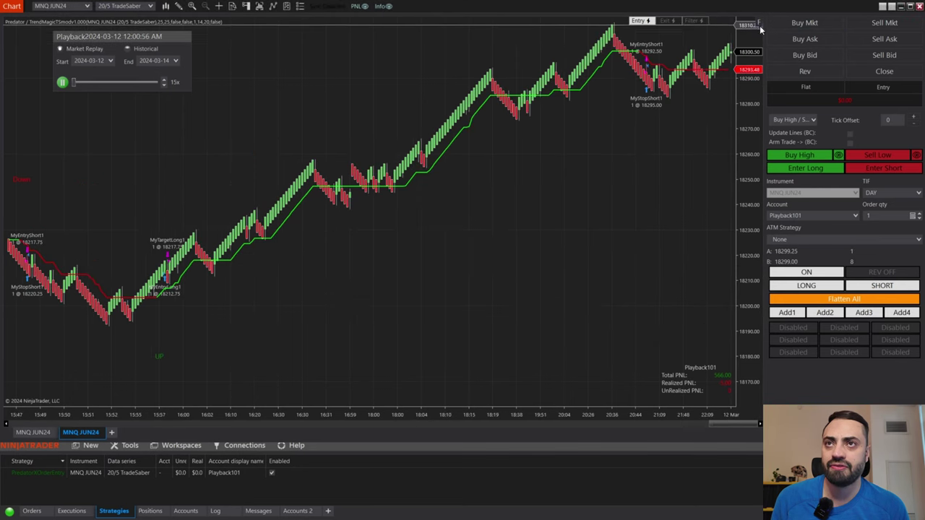
- Raise the replay speed to 100x, then 1000x, then drop it back to 500x
click(164, 79)
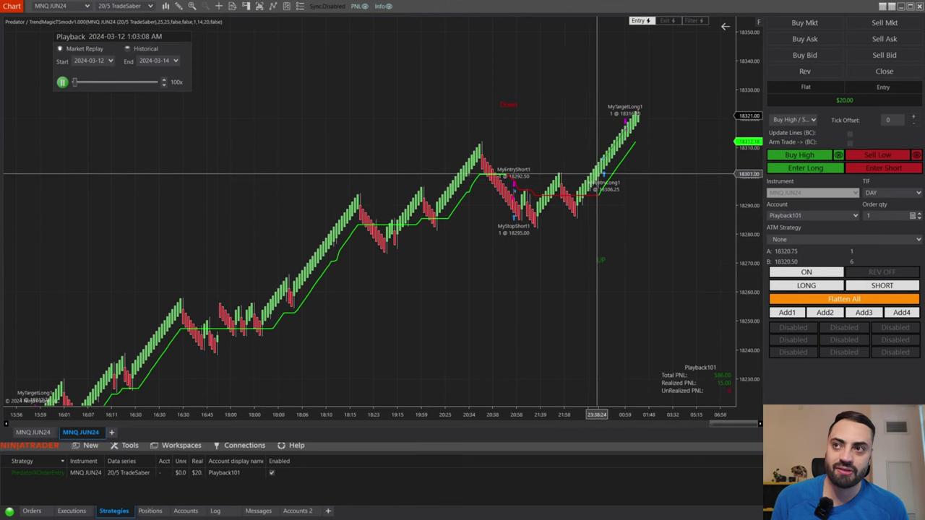
click(164, 81)
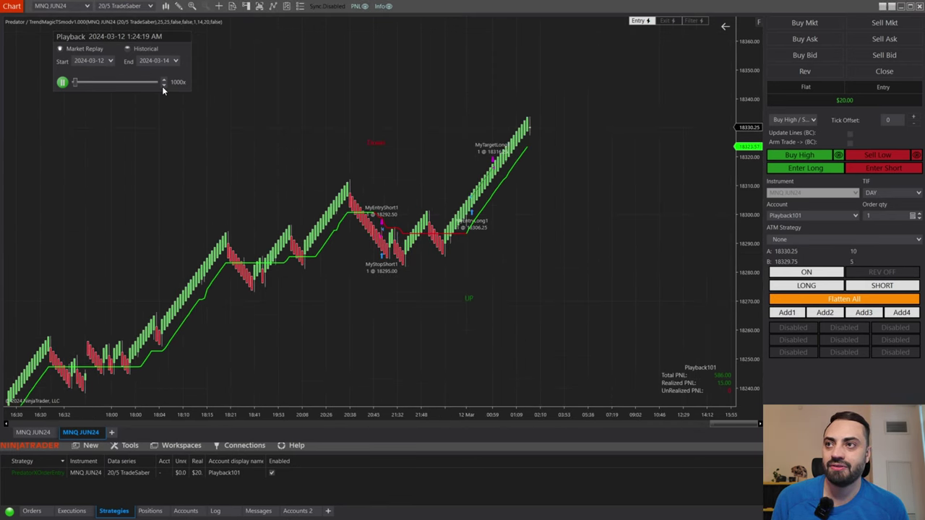
click(163, 85)
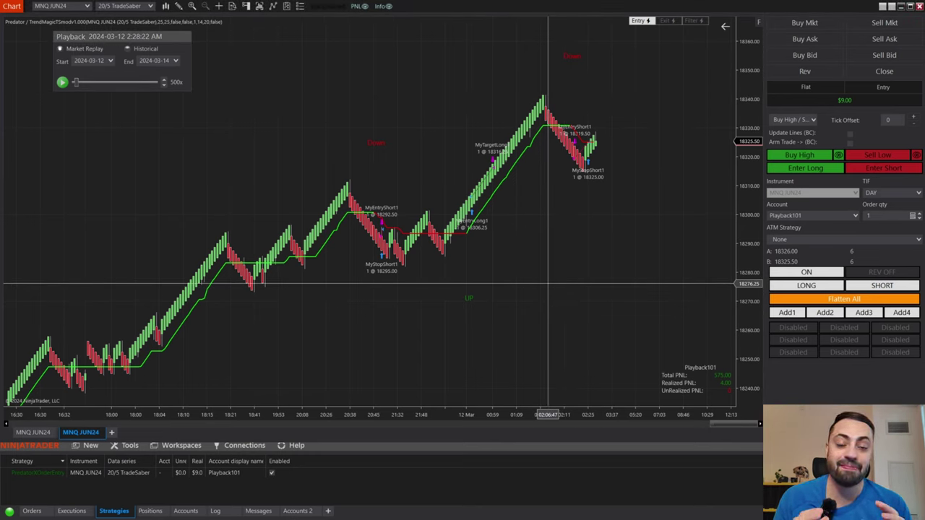
- Open the chart's Drawing Objects list and step through Signal objects from Signal 2862 to Signal 3235
right_click(469, 297)
click(506, 370)
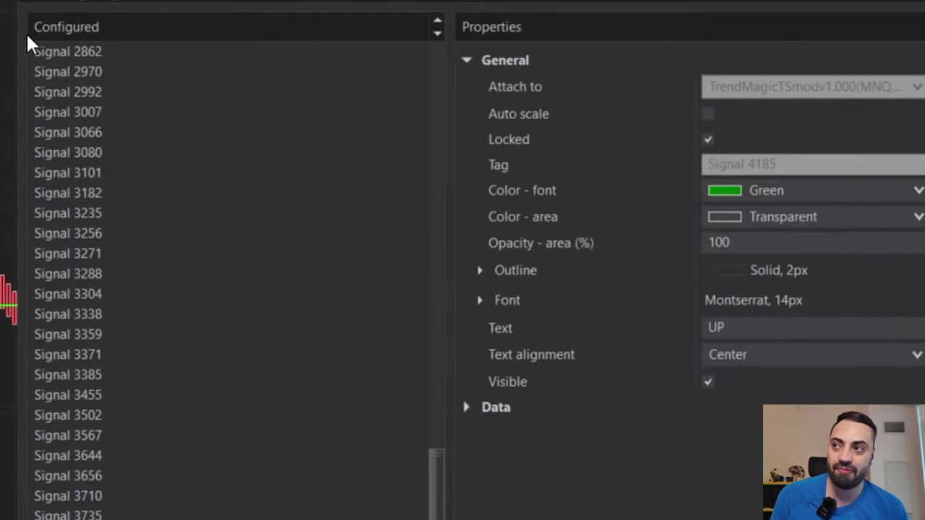
click(61, 48)
key(Down)
key(Down)
key(Down)
key(Down)
key(Down)
key(Down)
key(Down)
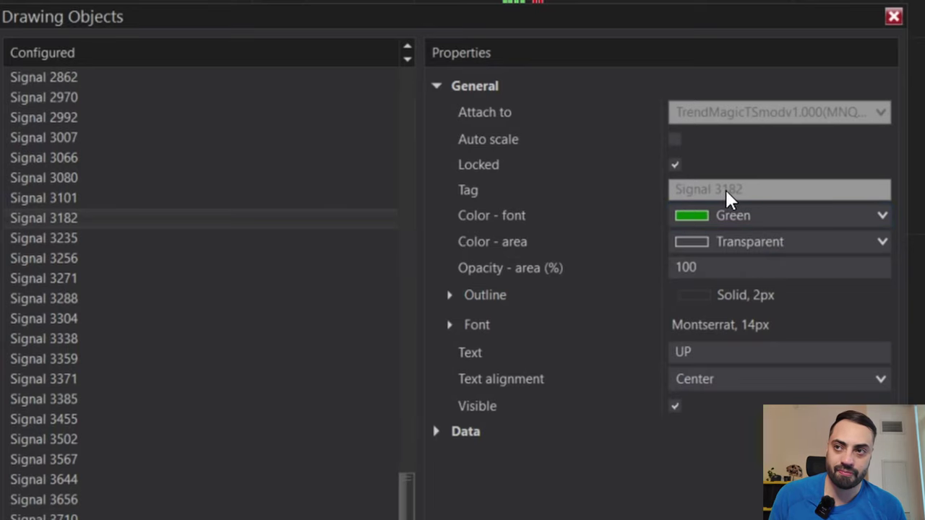
click(65, 242)
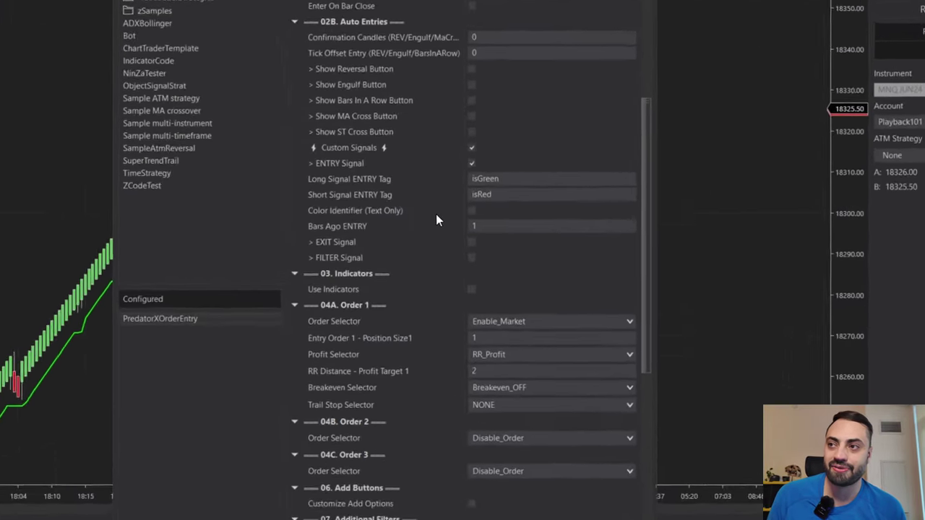
- Change the entry tags to Signals (long) and Signal (short) and turn on Color Identifier (Text Only)
double_click(506, 189)
text(Signals)
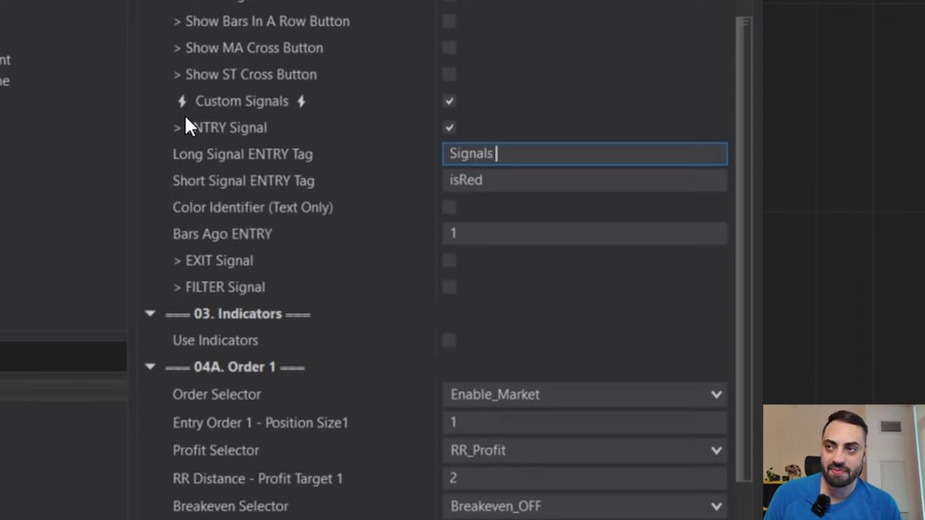
key(Tab)
text(Signal)
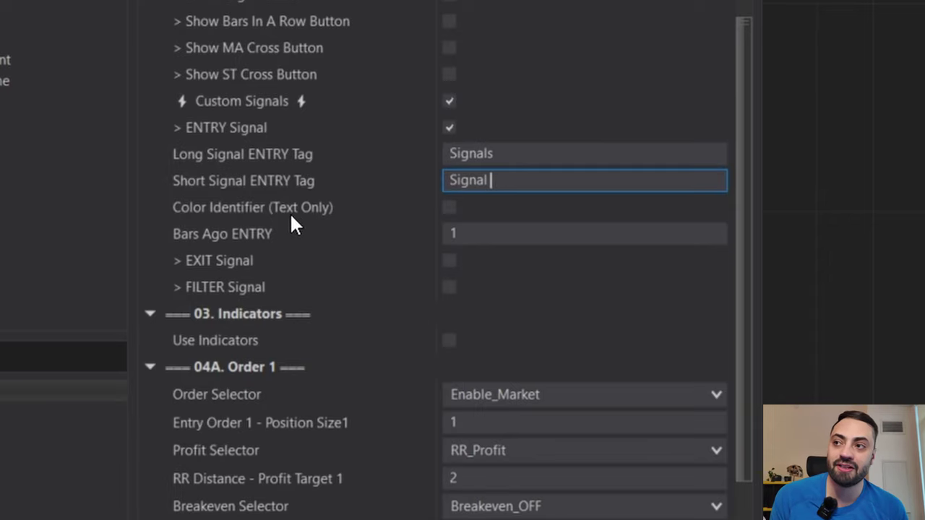
click(450, 210)
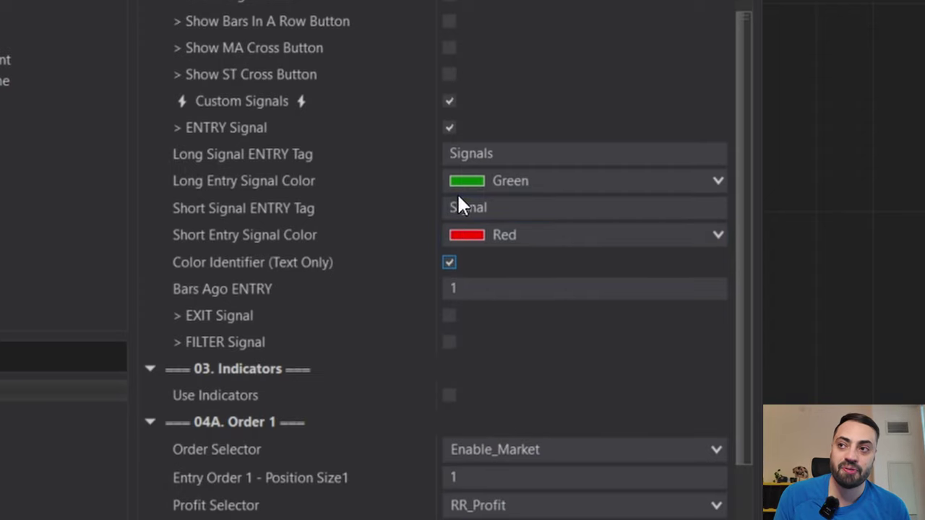
- Select the long and short entry tag values to review the text
click(508, 153)
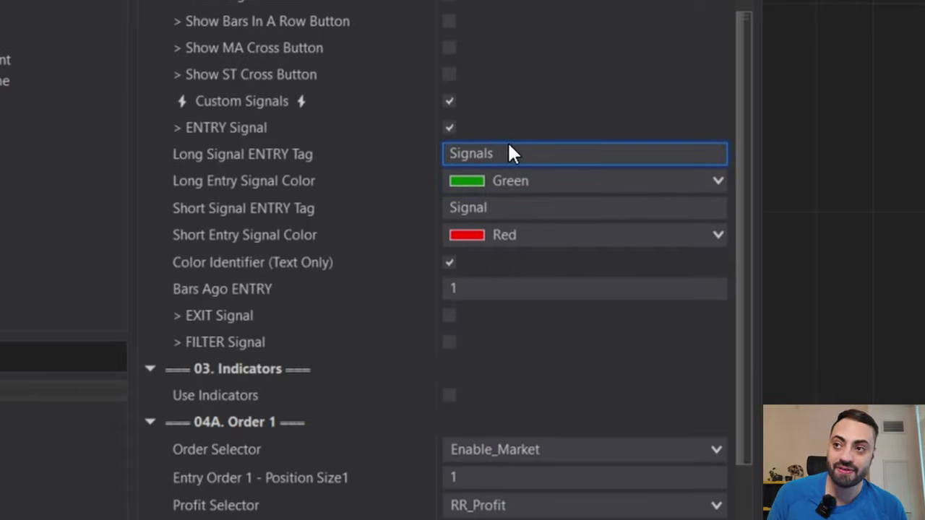
drag(556, 152, 390, 146)
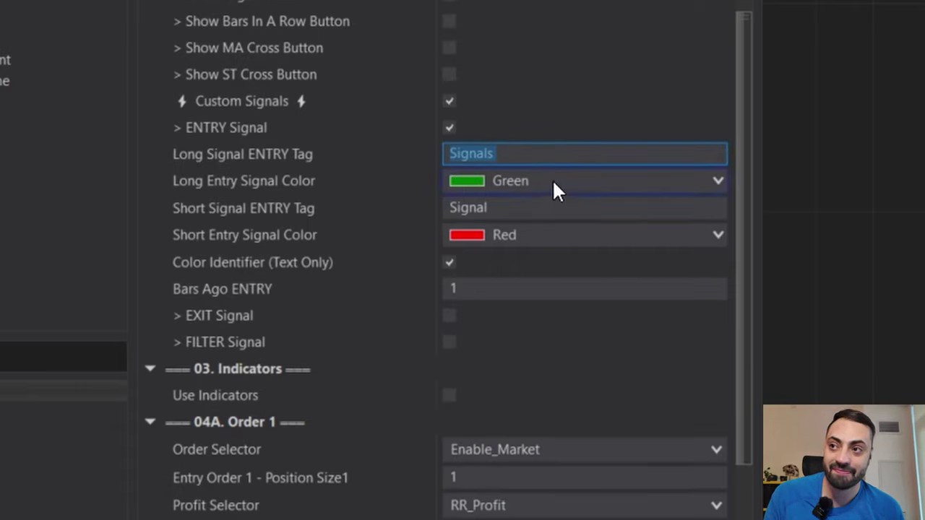
click(499, 208)
drag(498, 207, 309, 219)
key(ctrl+c)
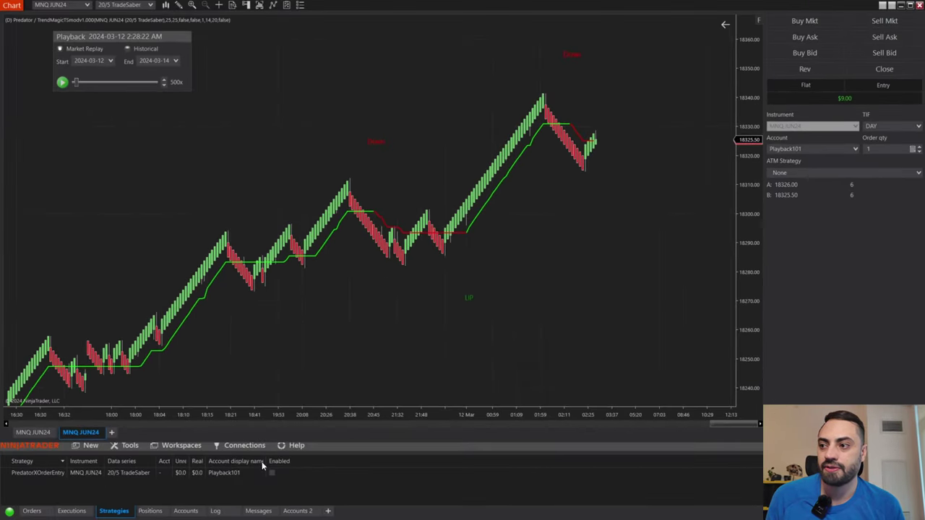
- Enable the strategy, pan back to review its earlier trades, and reopen the strategy settings
click(268, 473)
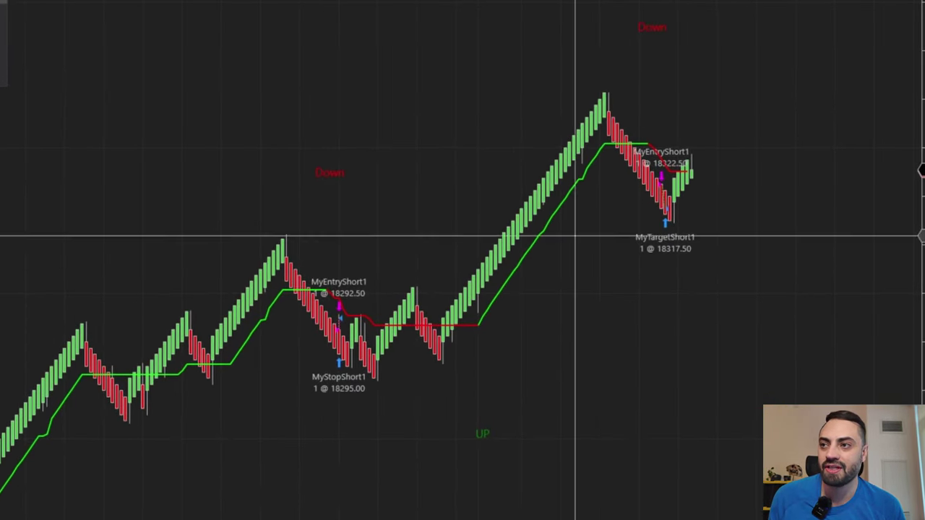
drag(254, 217, 254, 436)
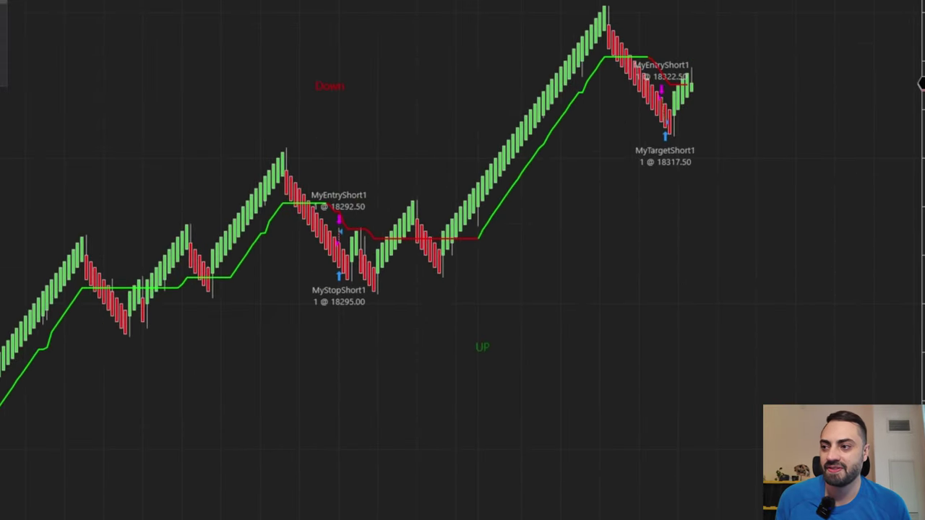
right_click(485, 350)
click(515, 405)
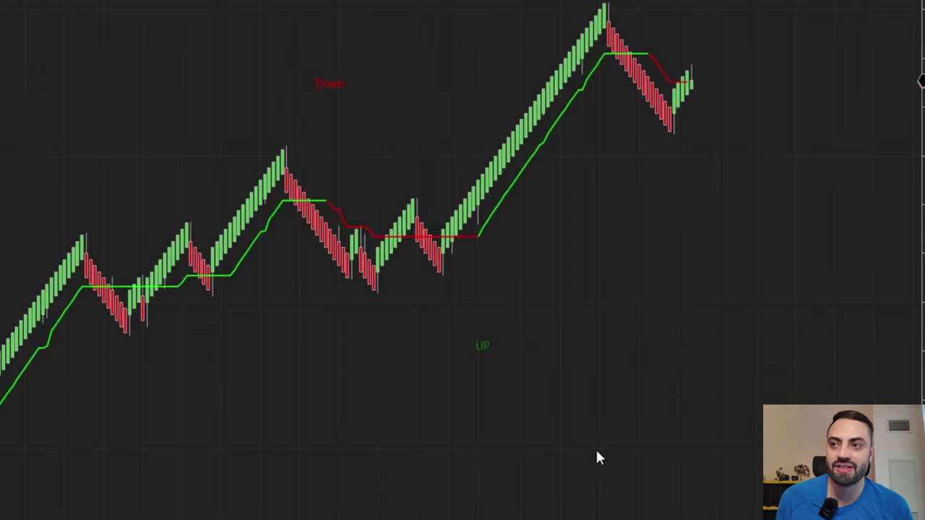
scroll(620, 451, down, 5)
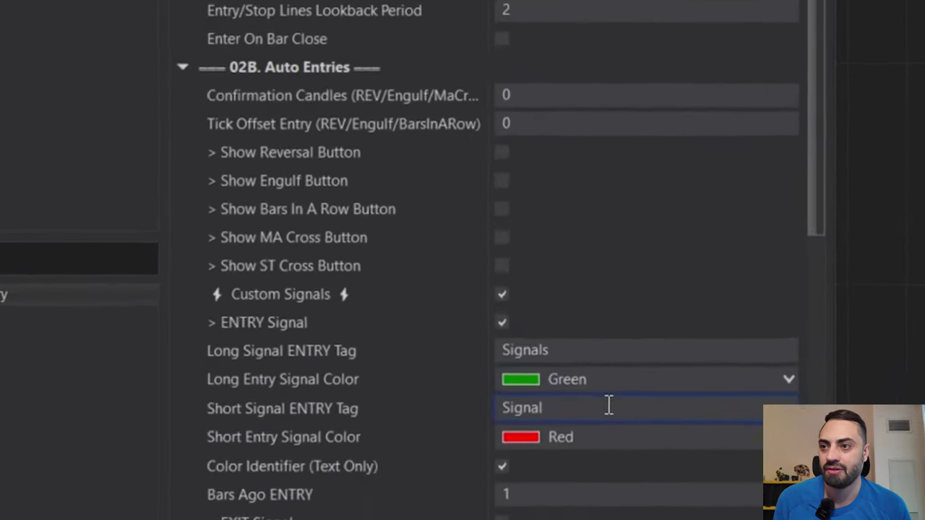
- Change the long entry tag from 'Signals' to 'Signal' to match the short tag, then enable the strategy
click(636, 517)
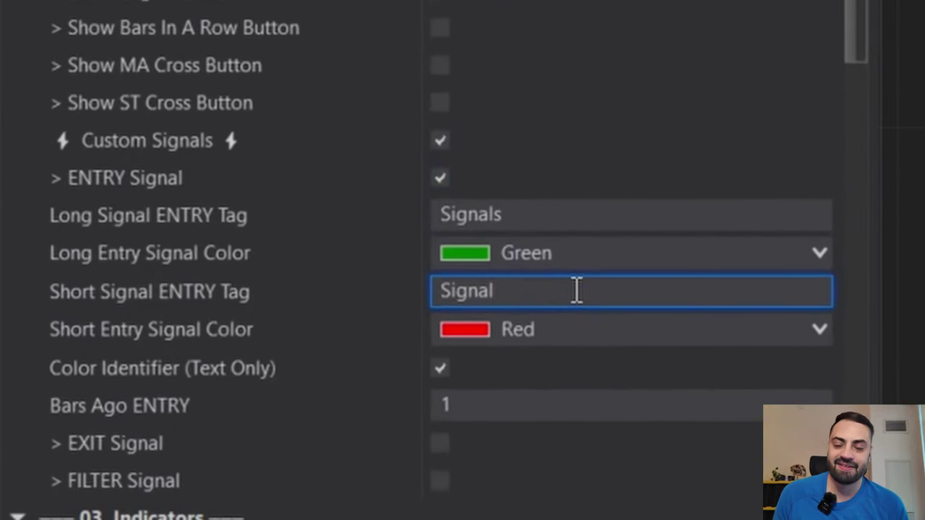
click(533, 217)
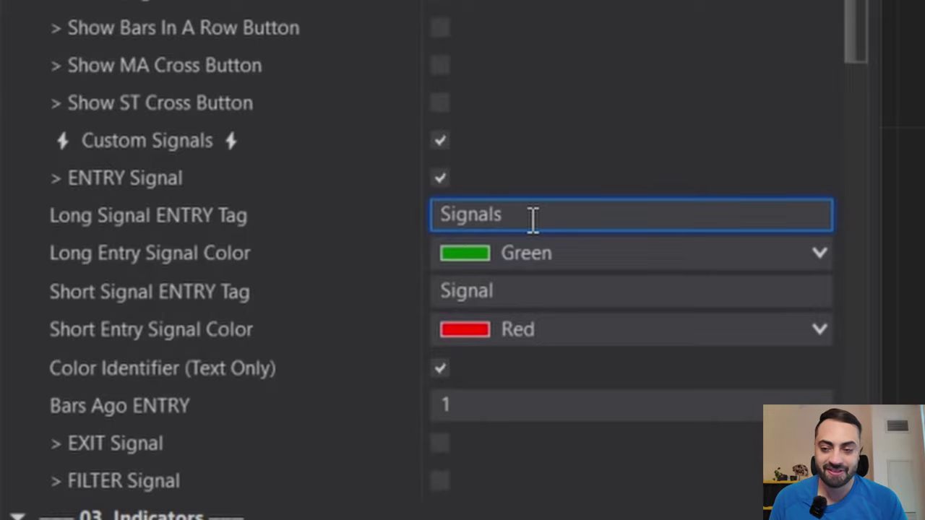
key(BackSpace)
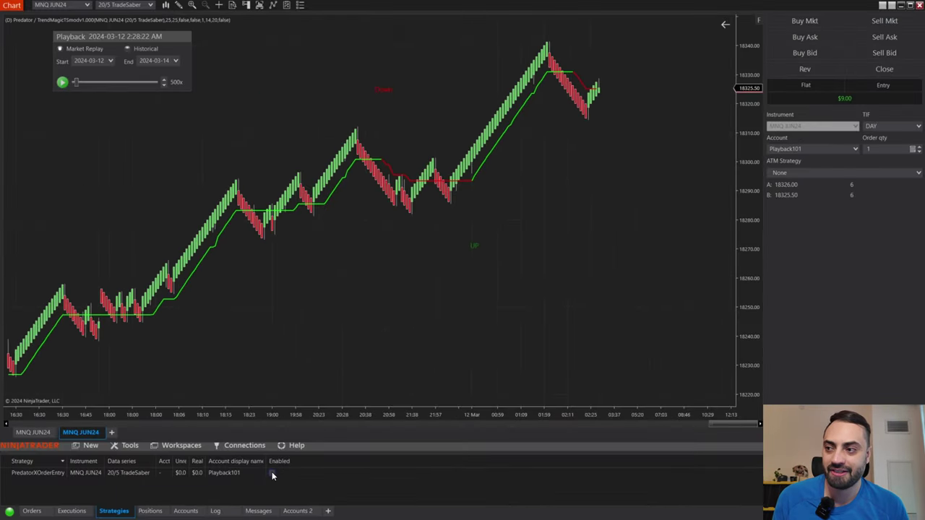
click(272, 474)
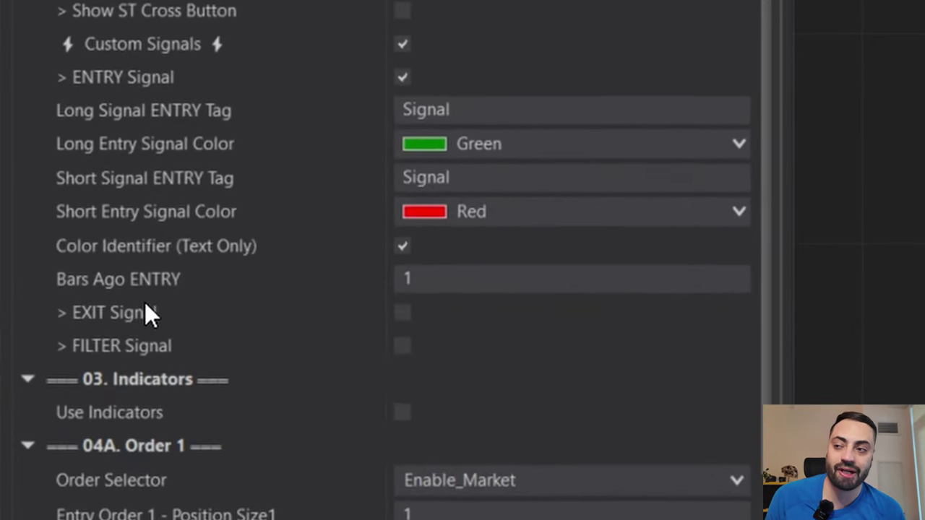
- Switch from entry to exit signals, with Long Signal EXIT Tag 'Signal' and text-colour matching
click(402, 77)
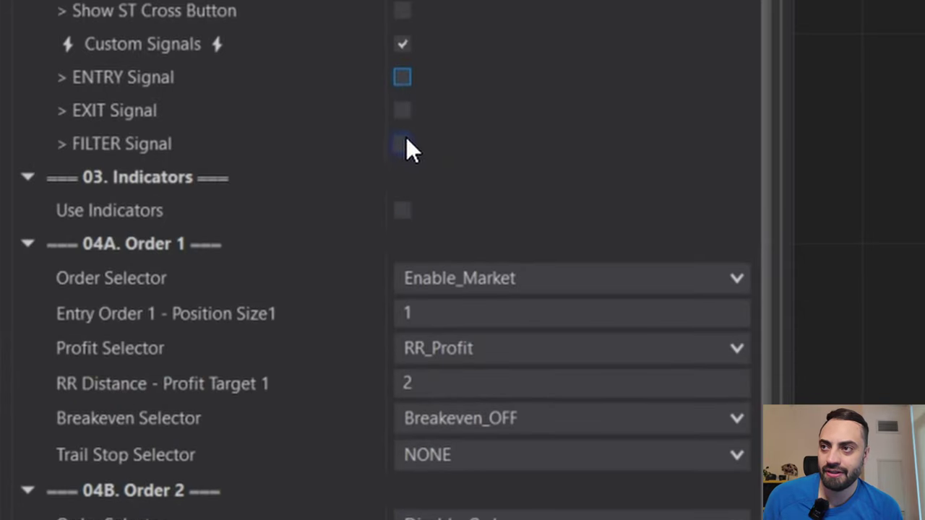
click(403, 111)
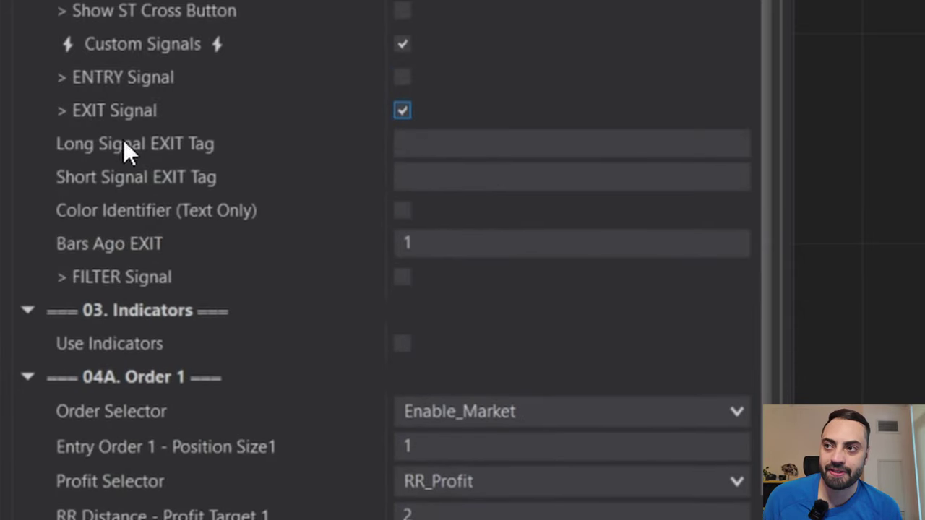
key(Tab)
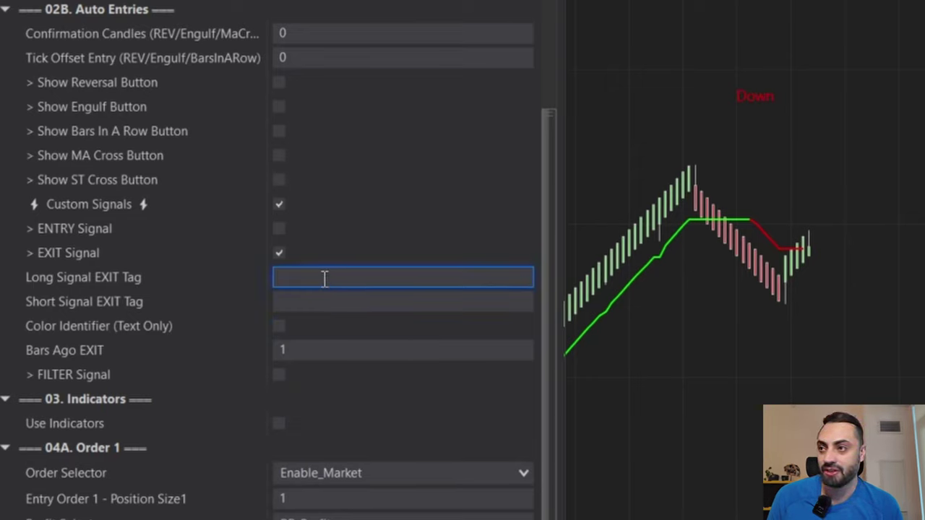
text(Signal)
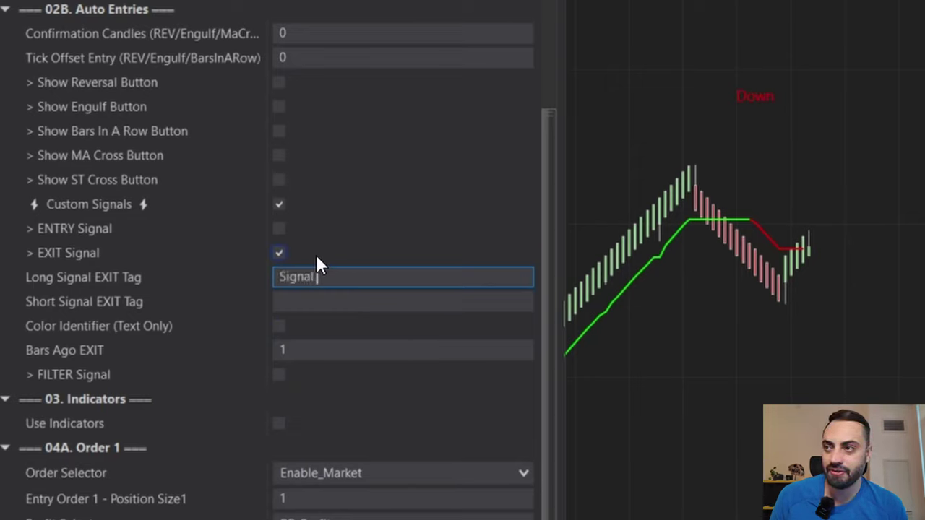
click(282, 326)
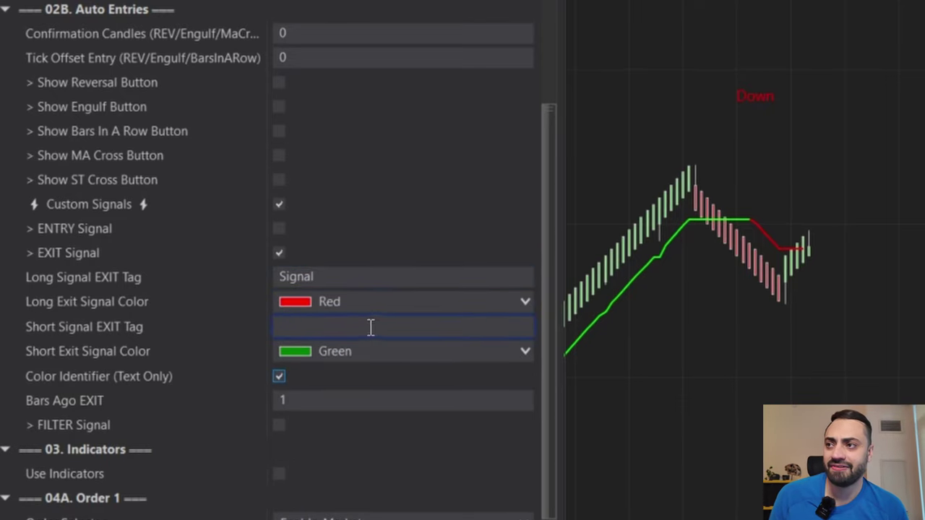
- Set the Short Signal EXIT Tag to 'Signal' and apply the strategy settings
click(340, 274)
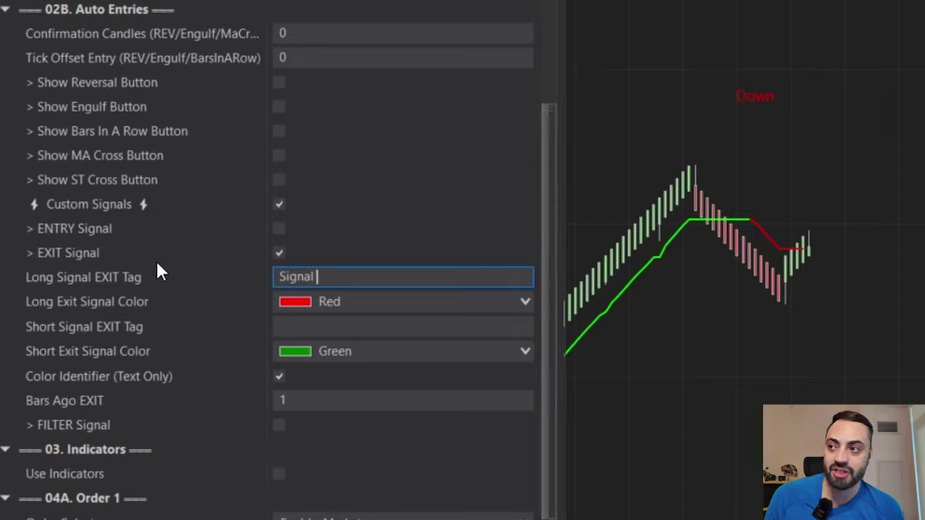
click(300, 329)
key(ctrl+v)
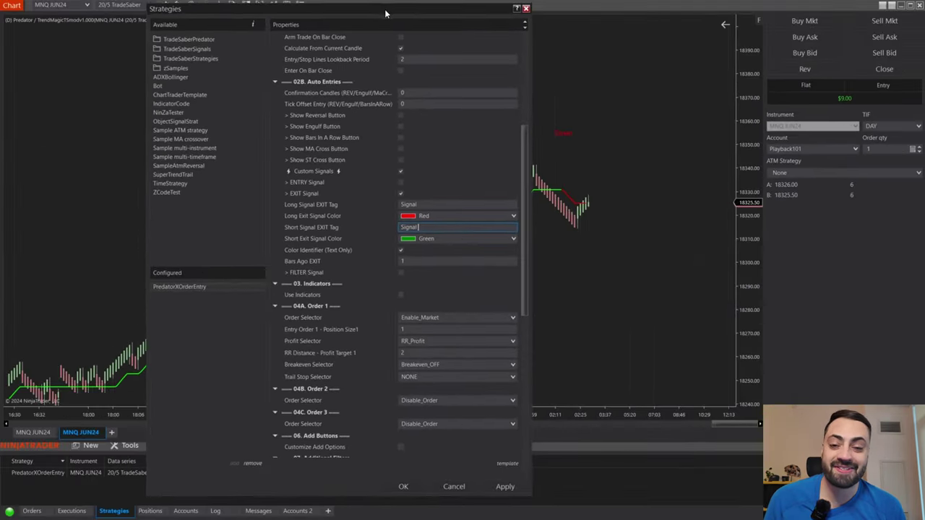
drag(386, 8, 403, 12)
scroll(545, 301, up, 6)
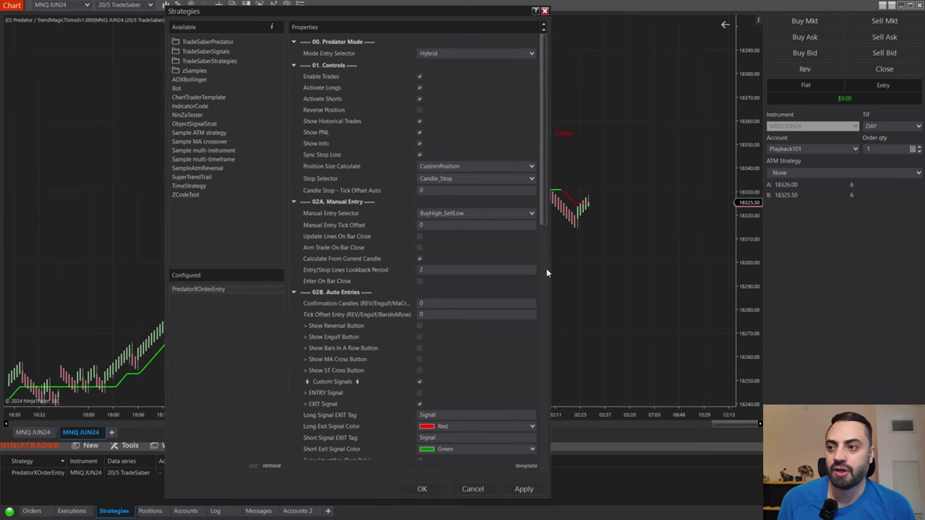
click(522, 489)
- Close the settings, enable the strategy on the chart, and start the market replay
click(423, 489)
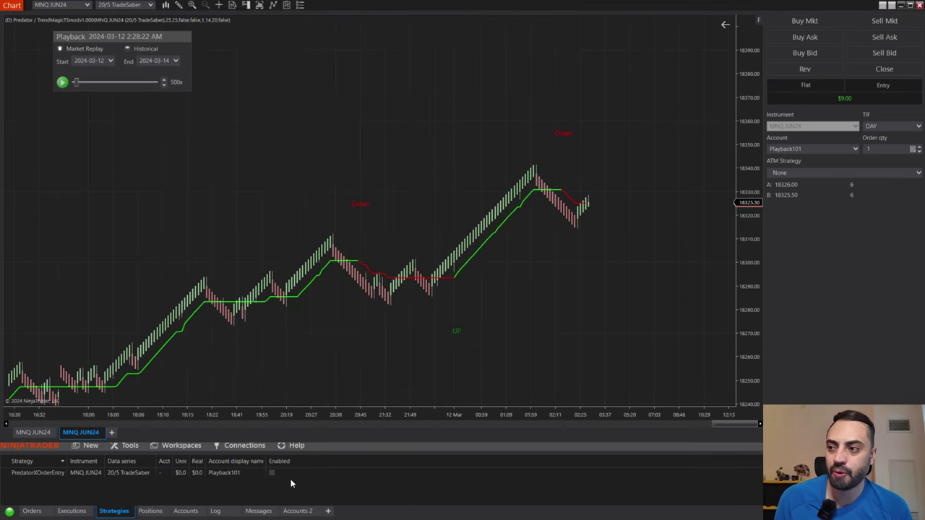
click(272, 473)
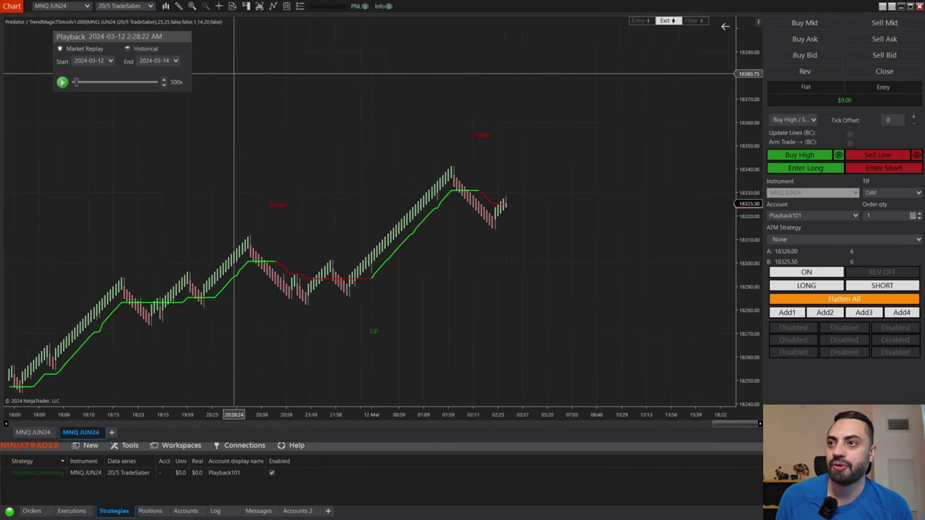
click(62, 81)
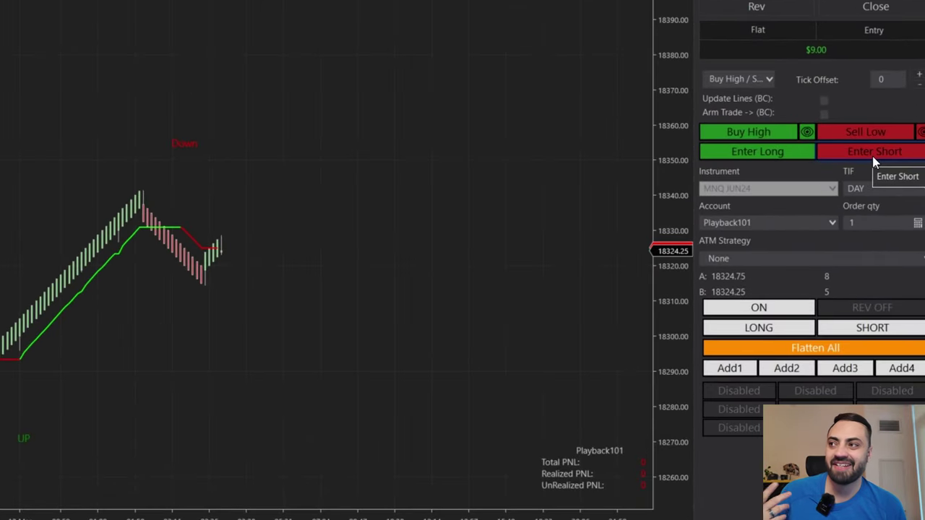
- Enter a 1-contract short at 18324.25 with stop at 18359.75 and target at 18262.50
click(872, 156)
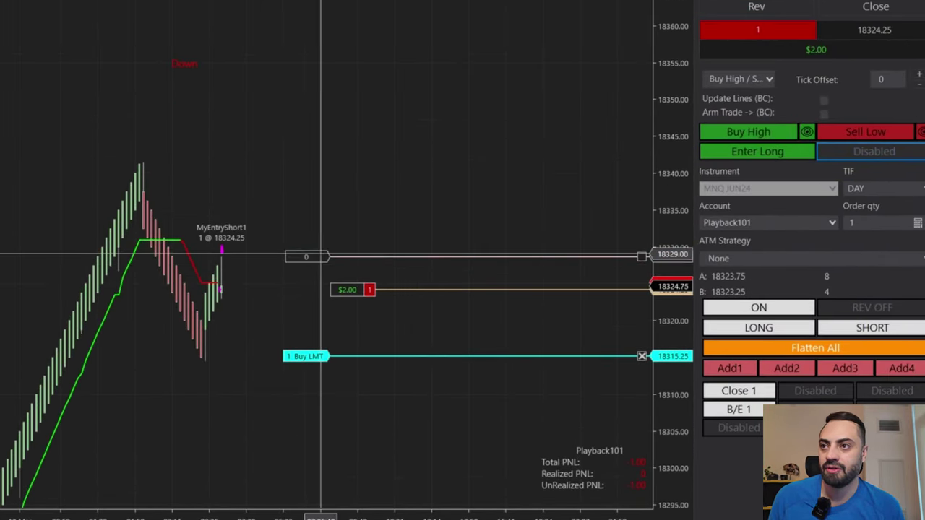
drag(321, 257, 320, 28)
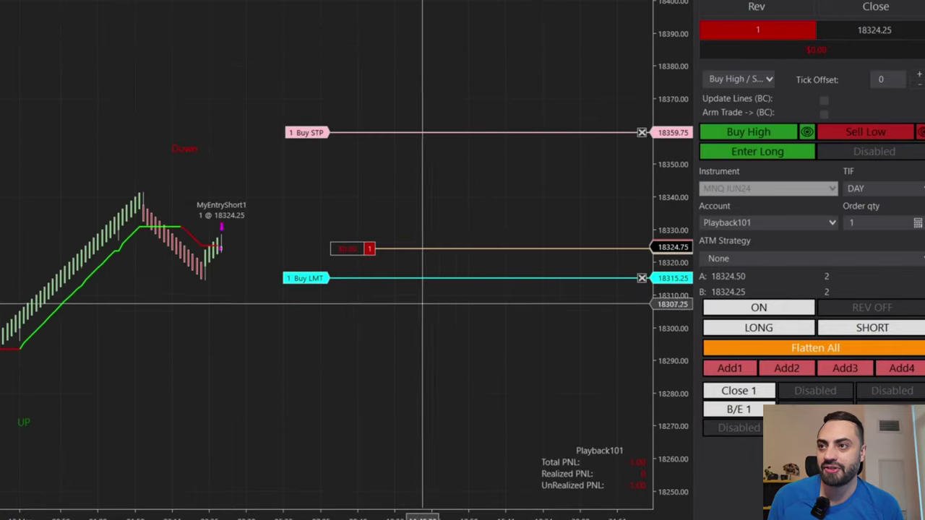
drag(307, 278, 302, 453)
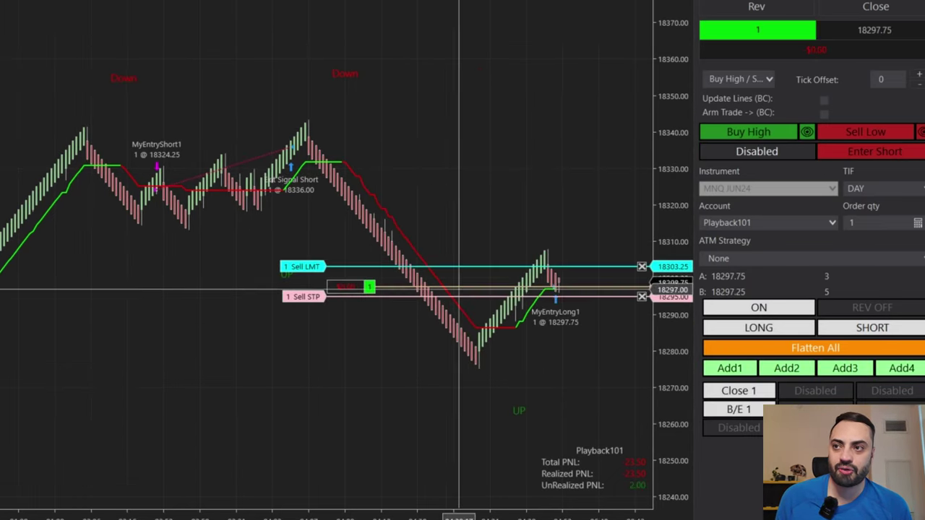
- Move the long's stop to 18274.00 and target to 18338.00, then select the red Down signal text
drag(304, 296, 303, 373)
drag(303, 266, 303, 139)
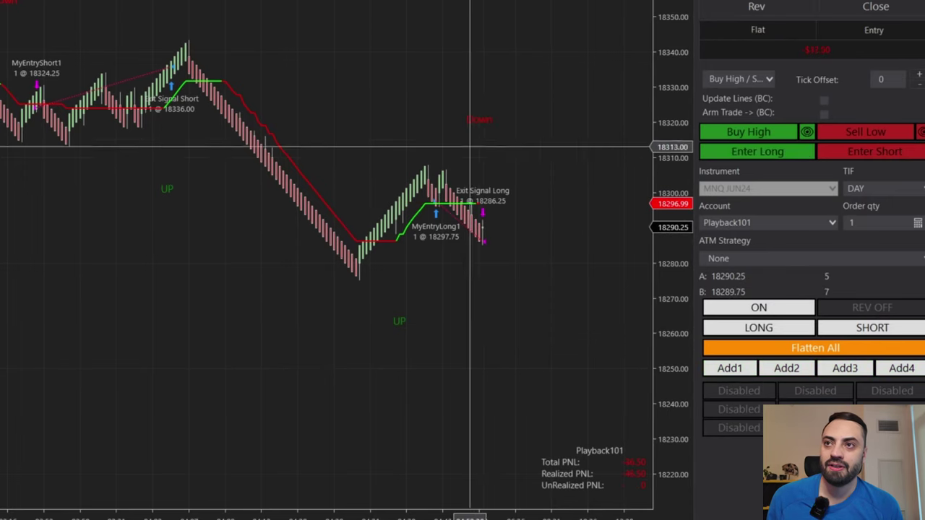
click(482, 121)
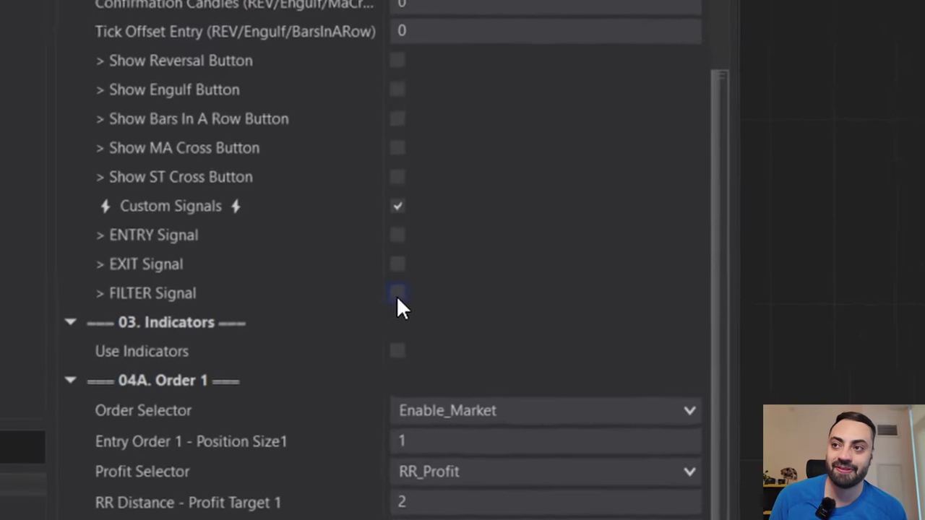
- Check FILTER Signal so the ON/OFF long and short filter tags and Bars Ago FILTER appear
click(398, 293)
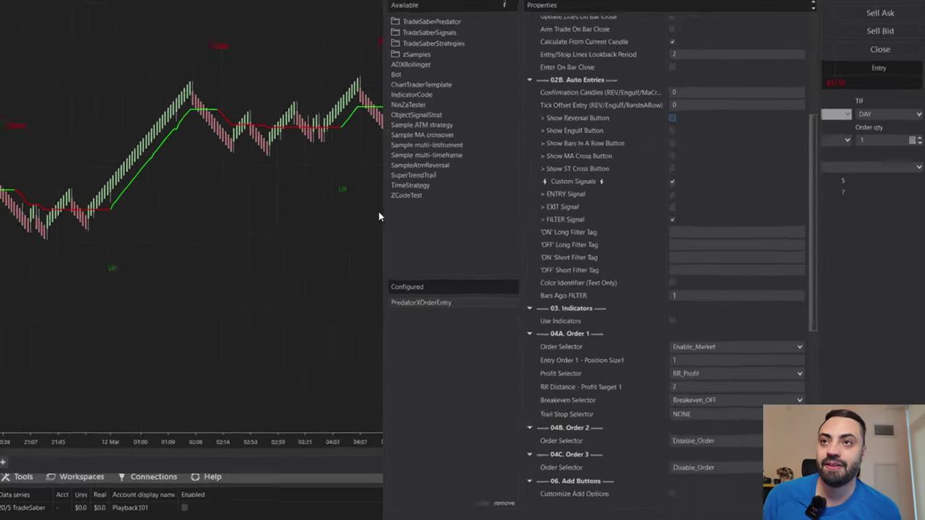
- Set the 'ON' Long Filter Tag to 'Signal' and enable Color Identifier
click(687, 231)
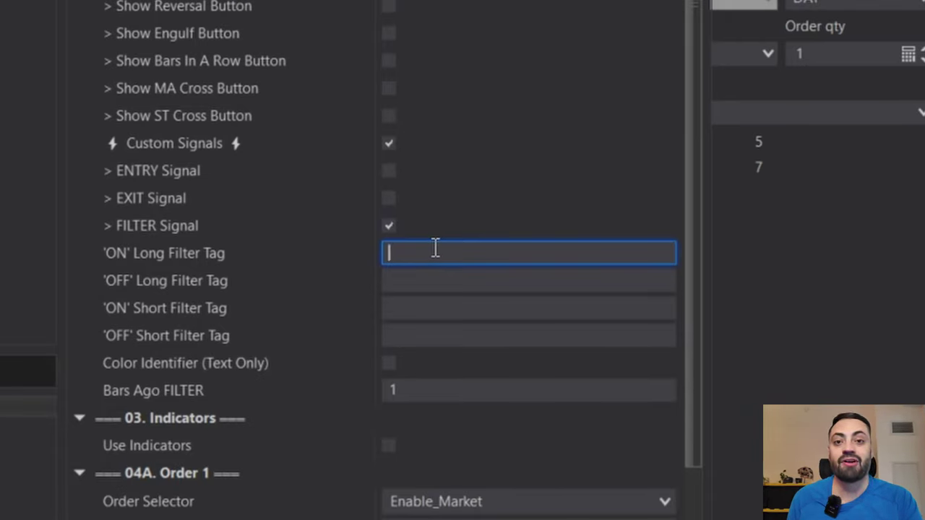
text(Signa)
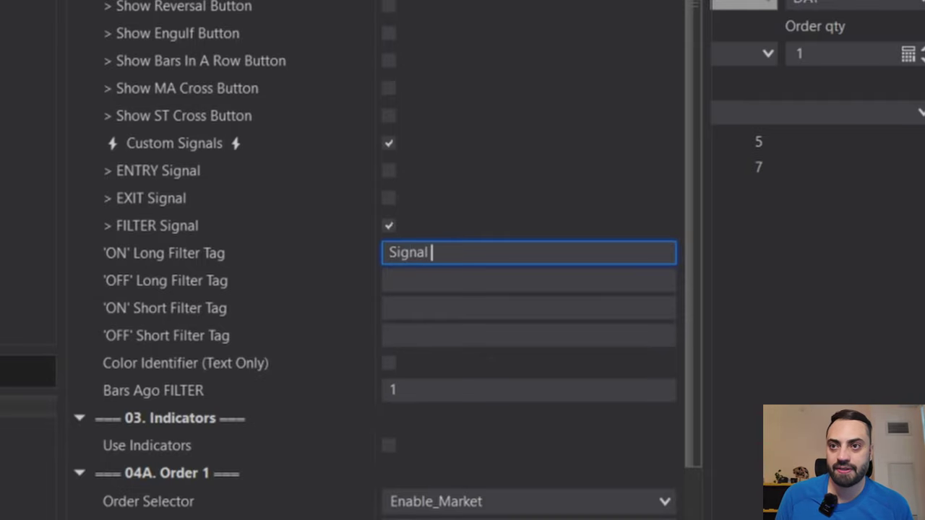
text(l)
click(388, 363)
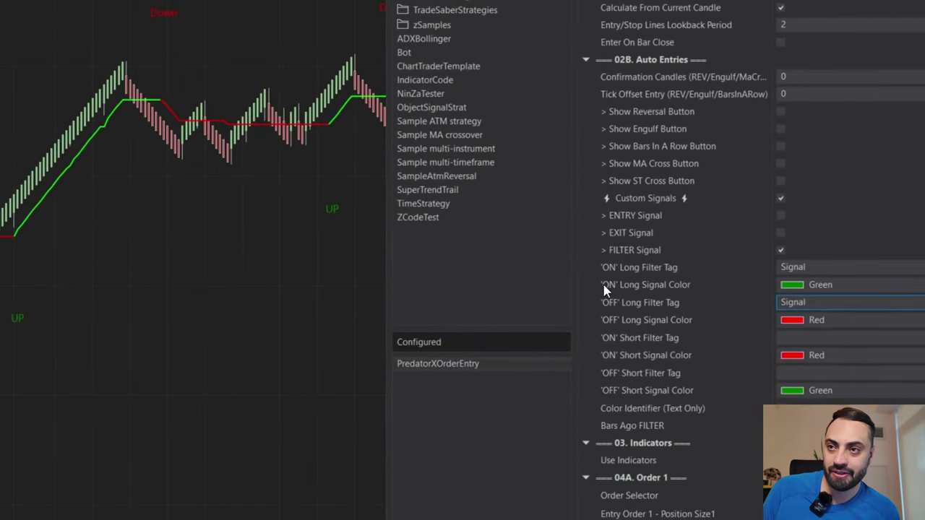
- Set the 'OFF' Long, 'ON' Short and 'OFF' Short filter tags to 'Signal' and enable Show Reversal Button
click(603, 289)
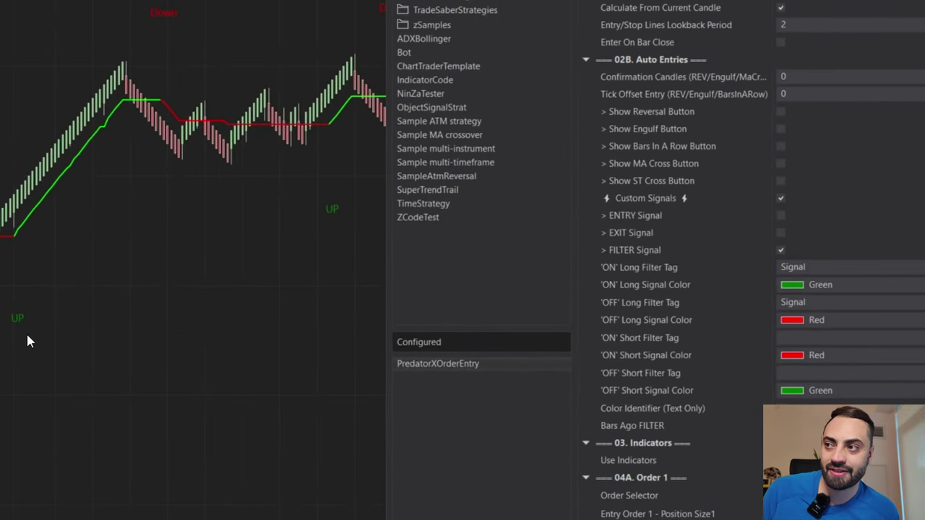
click(817, 301)
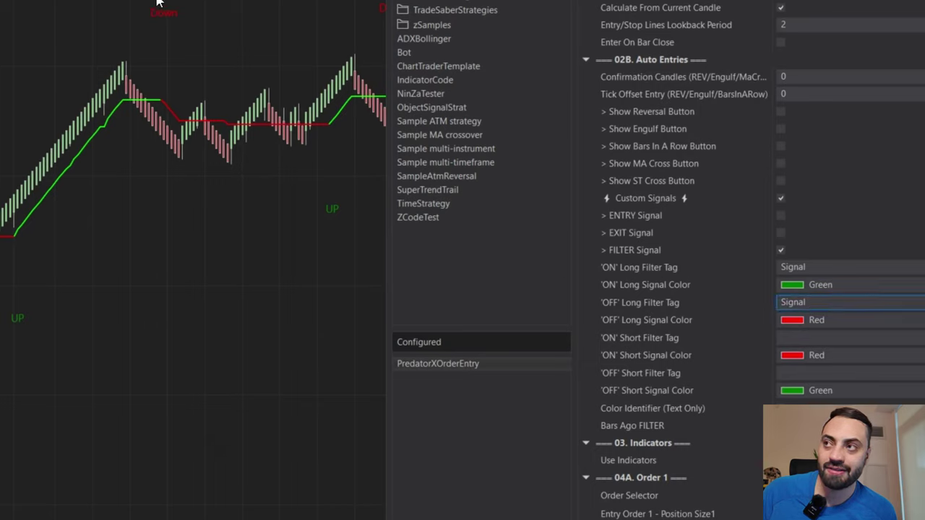
click(824, 333)
text(Signal)
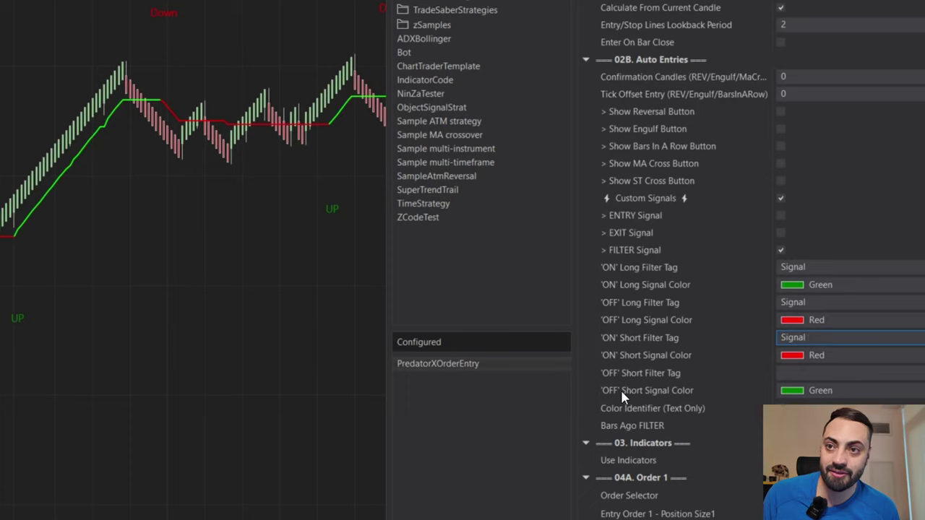
click(799, 370)
text(Signal)
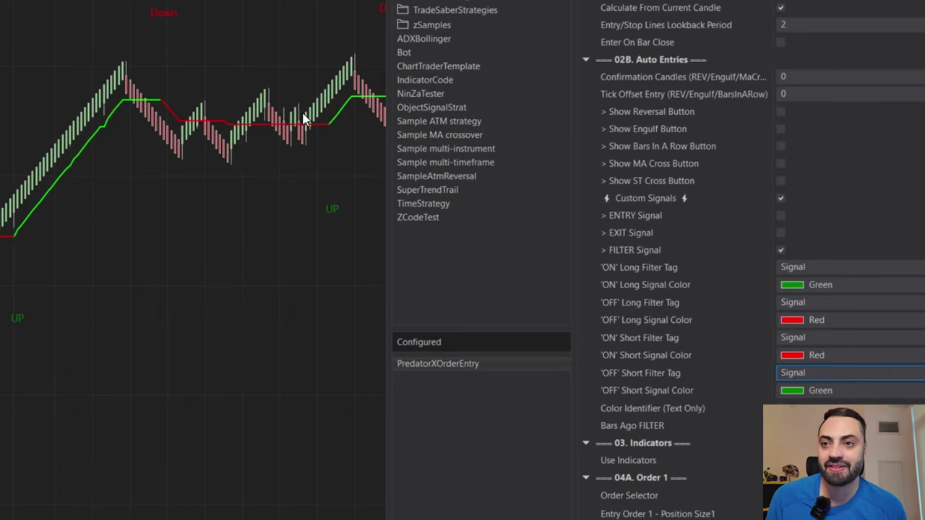
click(781, 112)
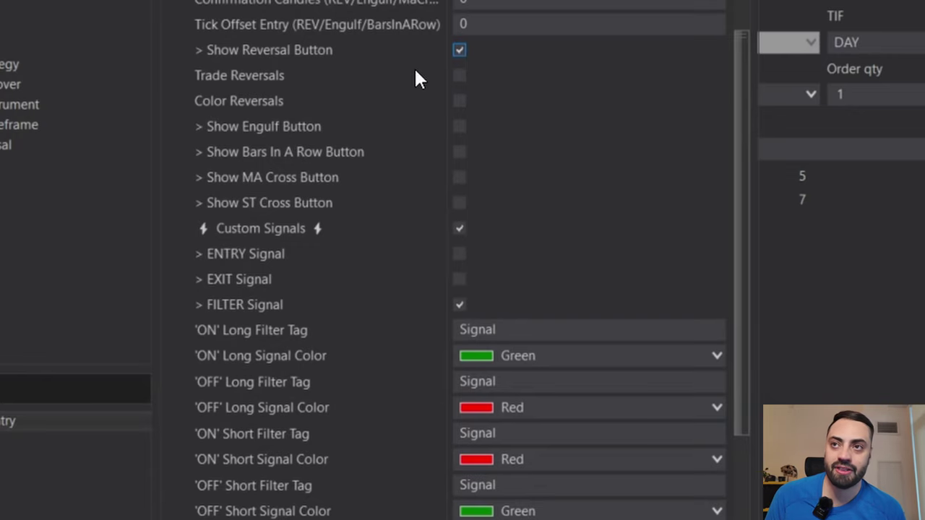
- Turn on Trade Reversals and Color Reversals for the strategy
click(462, 77)
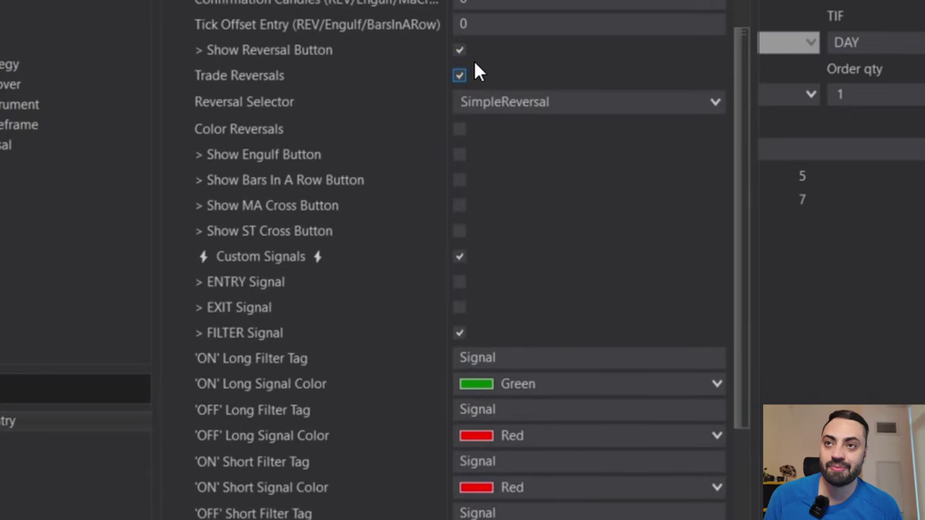
click(459, 132)
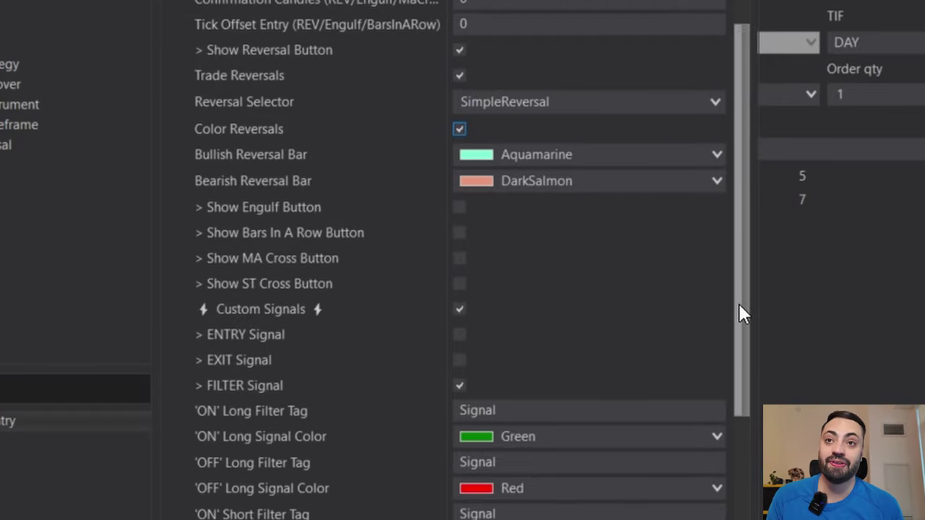
drag(739, 311, 752, 3)
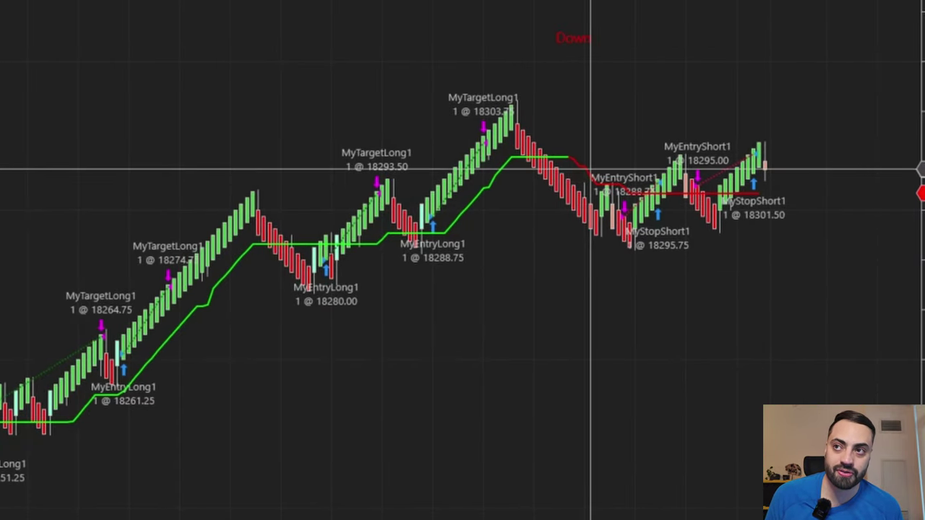
- Pan the chart to follow the replay's newest trades, including the long at 18287.50
drag(316, 427, 108, 427)
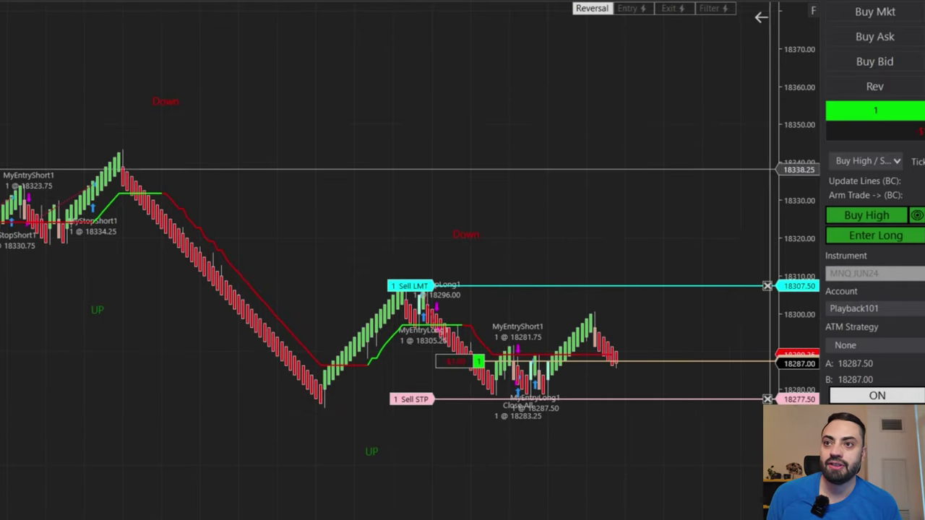
- Switch the chart's Filter toggle on mid-trade and pan to the latest bars
click(715, 8)
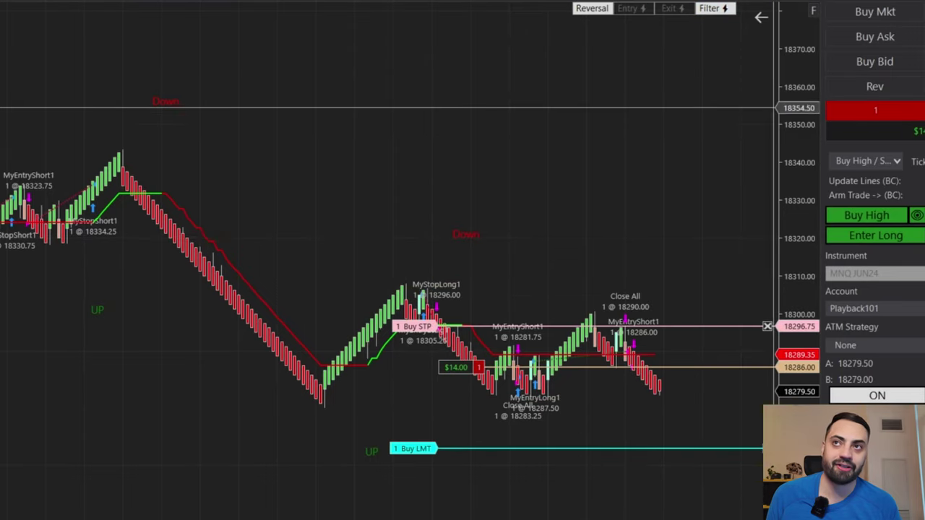
drag(721, 224, 413, 166)
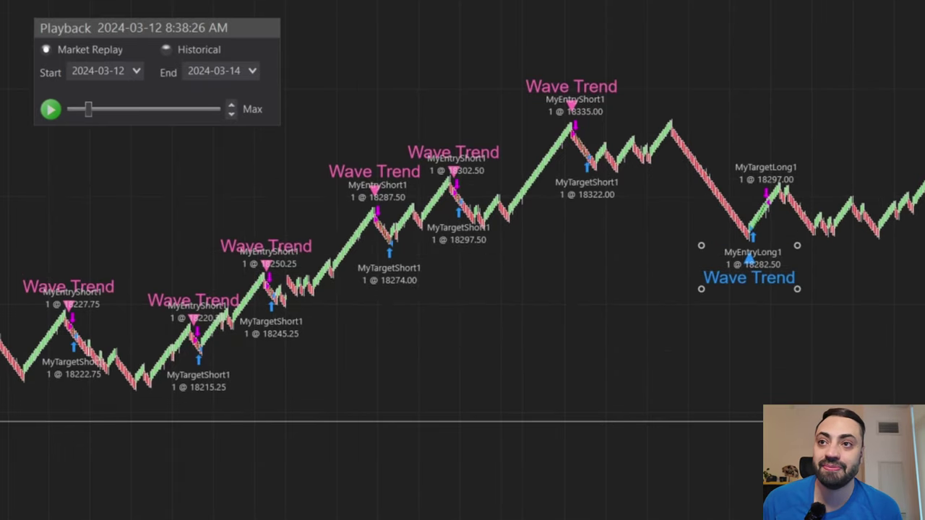
- Pan the chart to later bars showing Wave Trend shorts at 18241.25 and 18281.25 hitting targets
drag(746, 267, 1, 311)
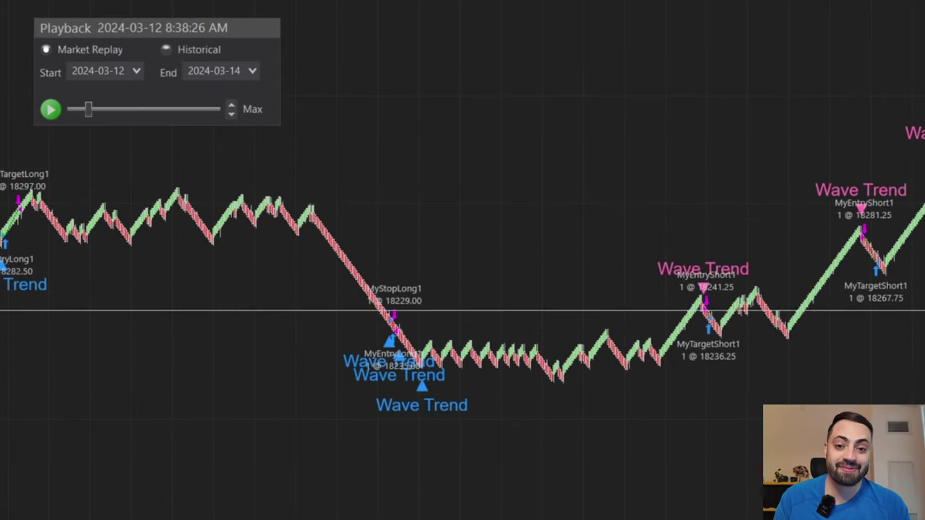